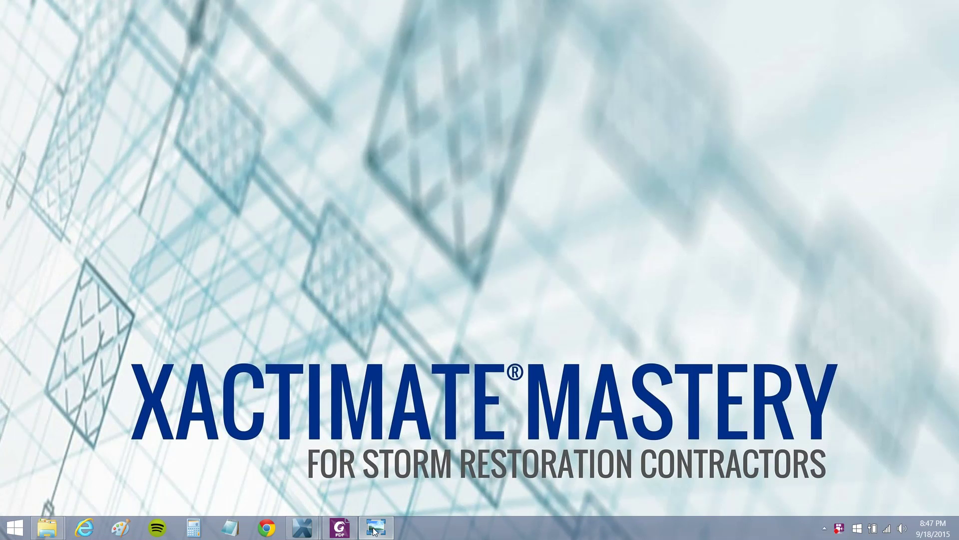
- View the side photo of the house in Windows Photo Viewer, then return to the front photo
{"action": "left_click", "coordinate": [374, 530]}
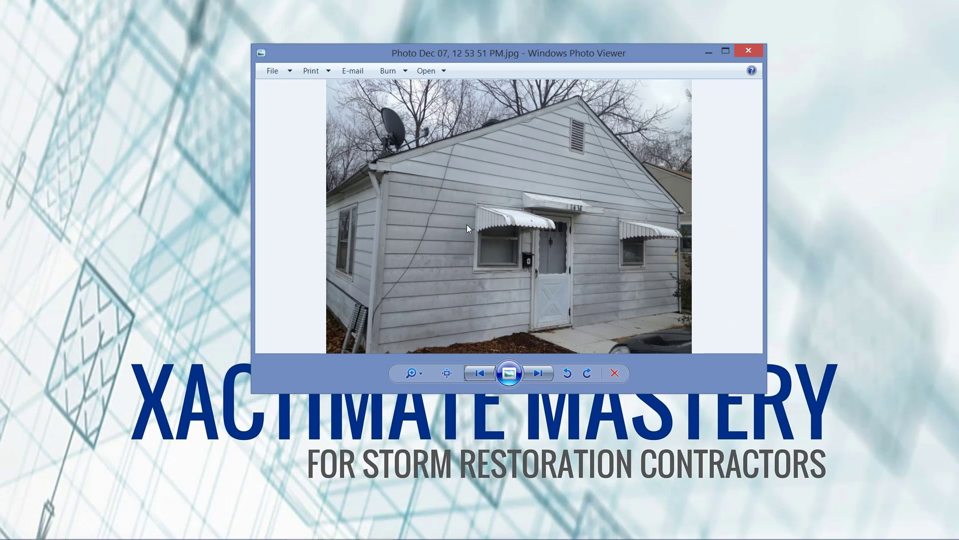
{"action": "left_click", "coordinate": [537, 373]}
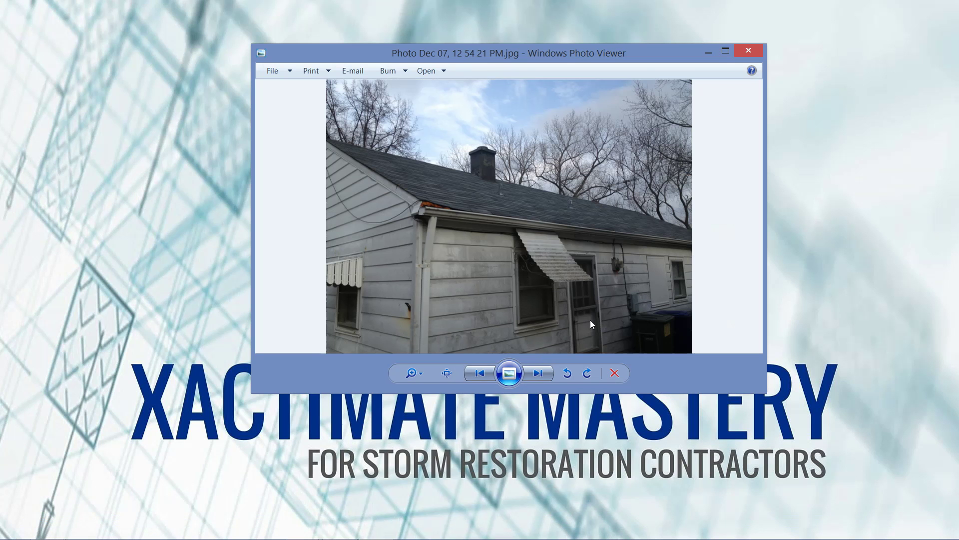
{"action": "left_click", "coordinate": [479, 374]}
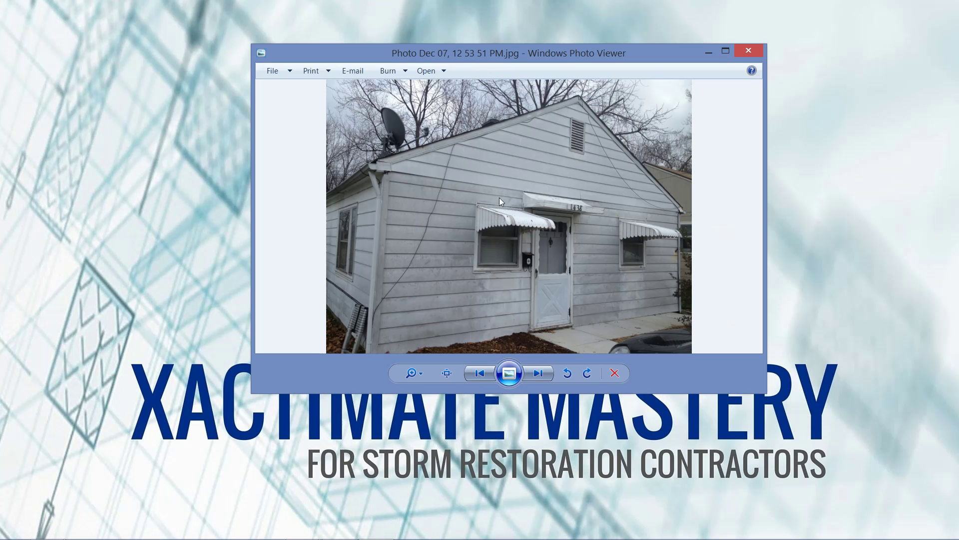
- Bring diagram.pdf forward in Foxit and widen its window to enlarge the diagram
{"action": "mouse_move", "coordinate": [306, 527]}
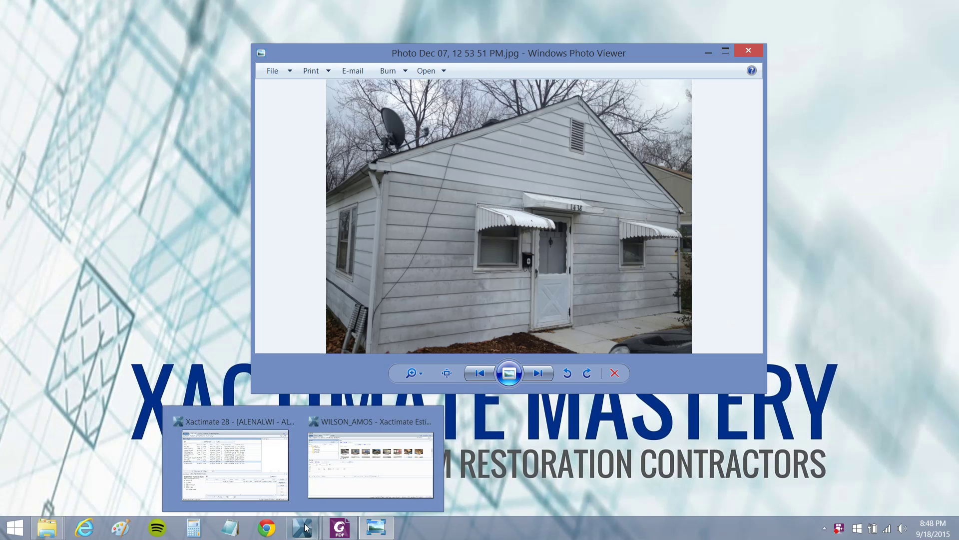
{"action": "left_click", "coordinate": [371, 459]}
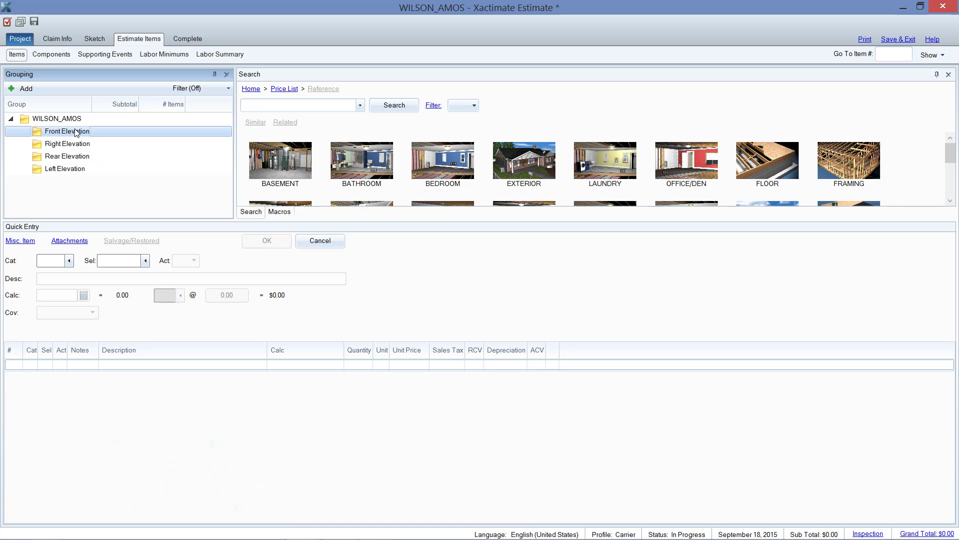
{"action": "mouse_move", "coordinate": [340, 533]}
{"action": "left_click", "coordinate": [374, 453]}
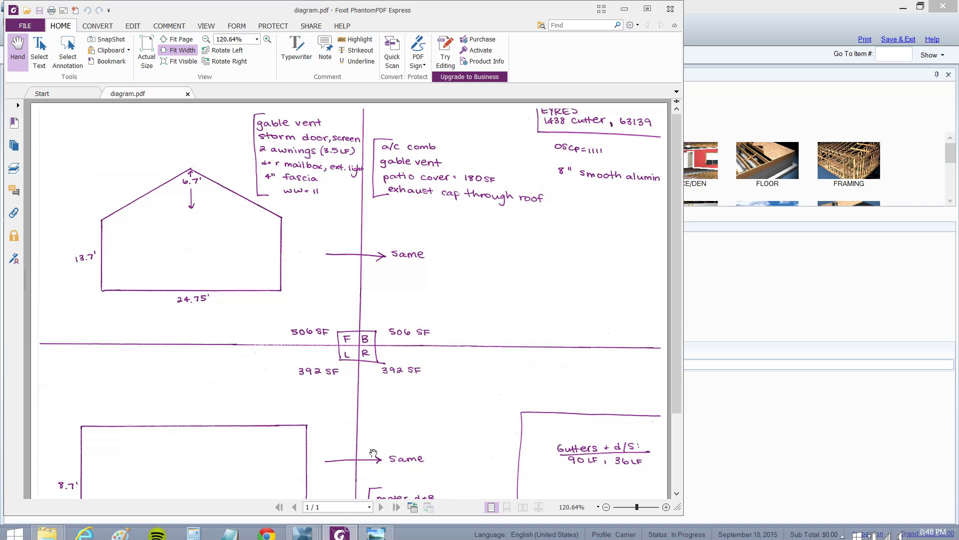
{"action": "left_click_drag", "start_coordinate": [683, 372], "coordinate": [819, 357]}
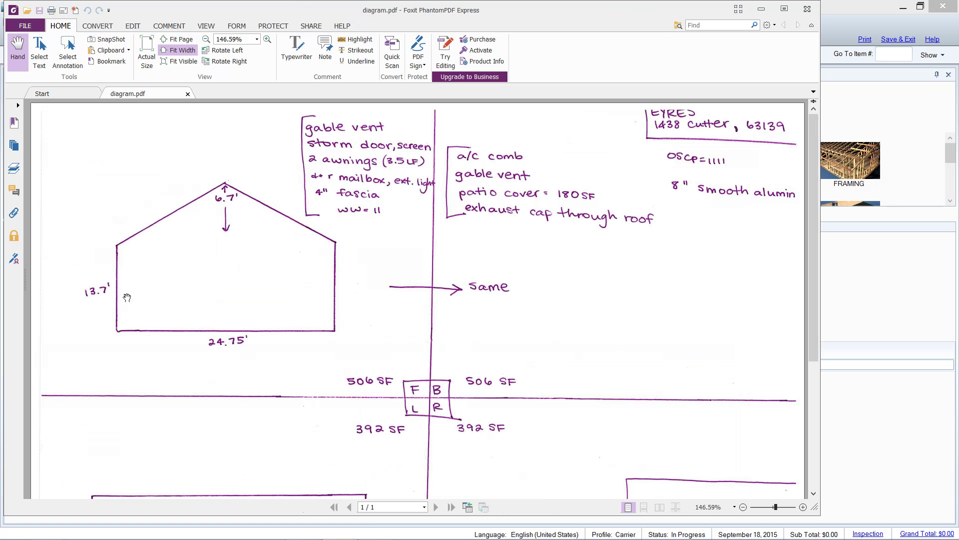
- Scroll through the hand-drawn elevation measurements in diagram.pdf, then minimize Foxit
{"action": "left_click", "coordinate": [95, 312]}
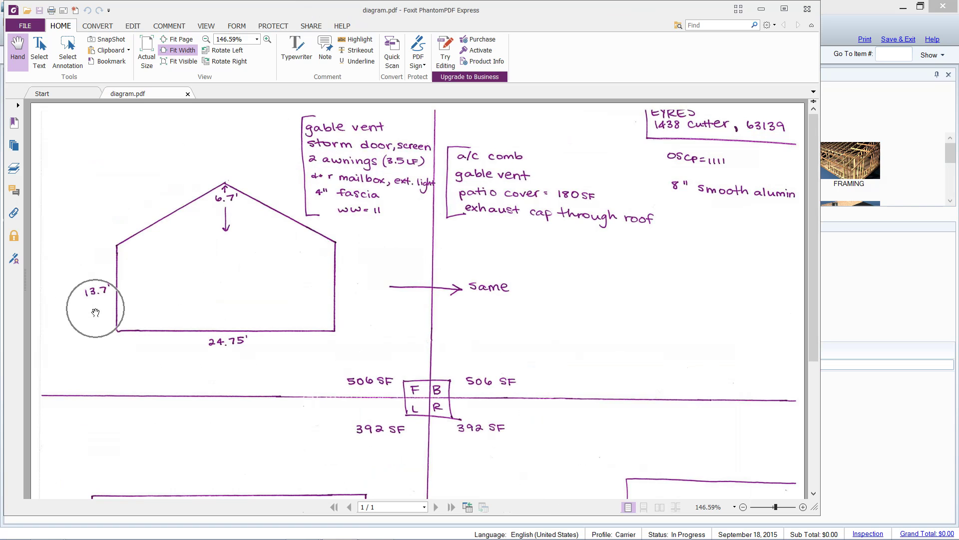
{"action": "left_click", "coordinate": [95, 312]}
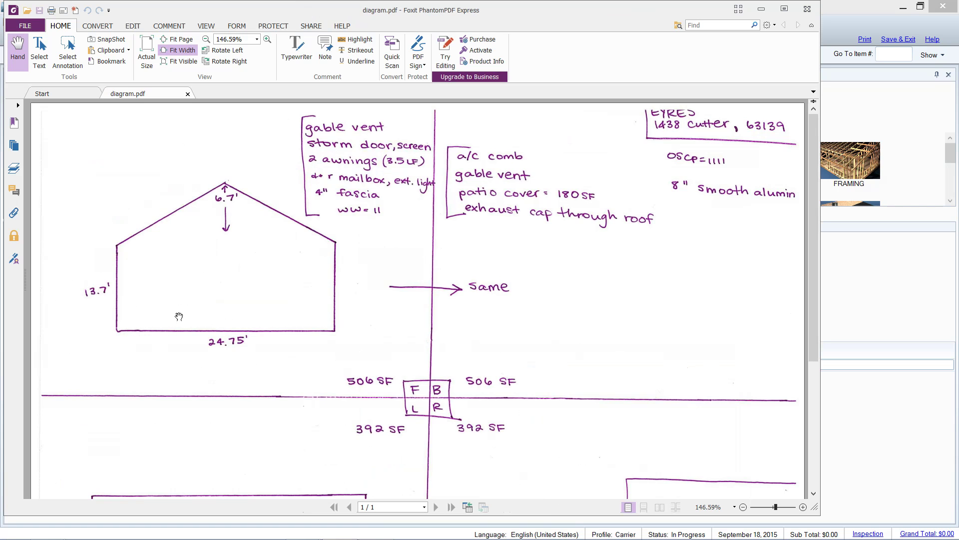
{"action": "left_click", "coordinate": [237, 219]}
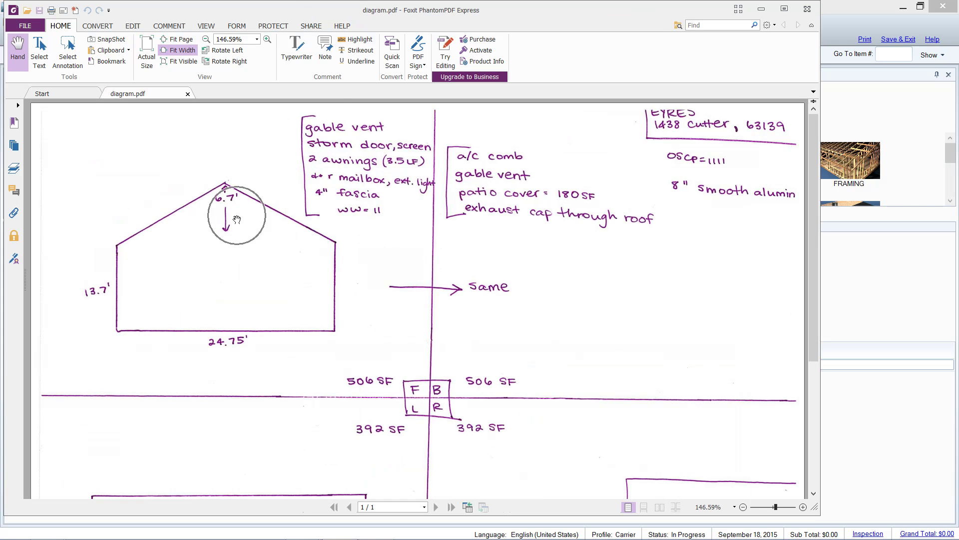
{"action": "scroll", "coordinate": [237, 220], "scroll_direction": "down", "scroll_amount": 5}
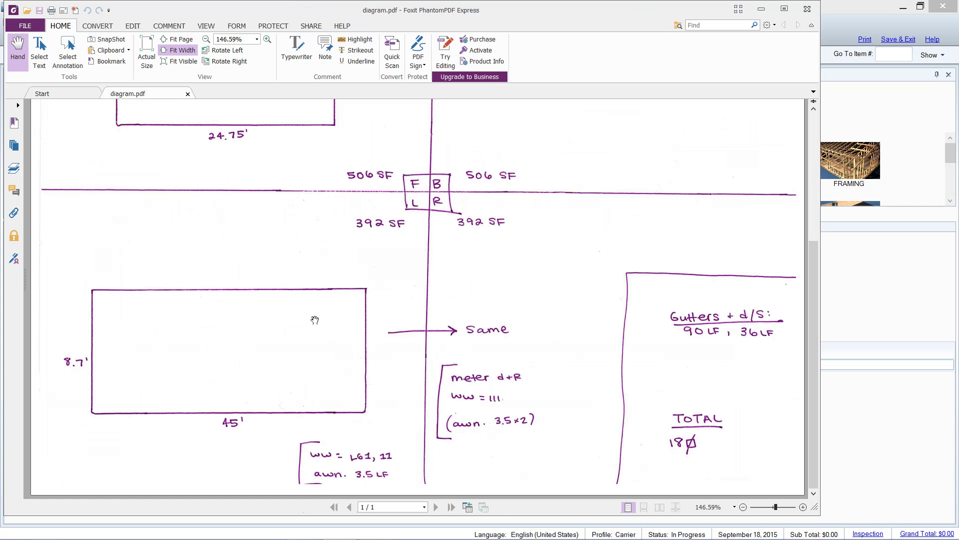
{"action": "left_click", "coordinate": [236, 390]}
{"action": "left_click", "coordinate": [241, 424]}
{"action": "scroll", "coordinate": [325, 430], "scroll_direction": "up", "scroll_amount": 5}
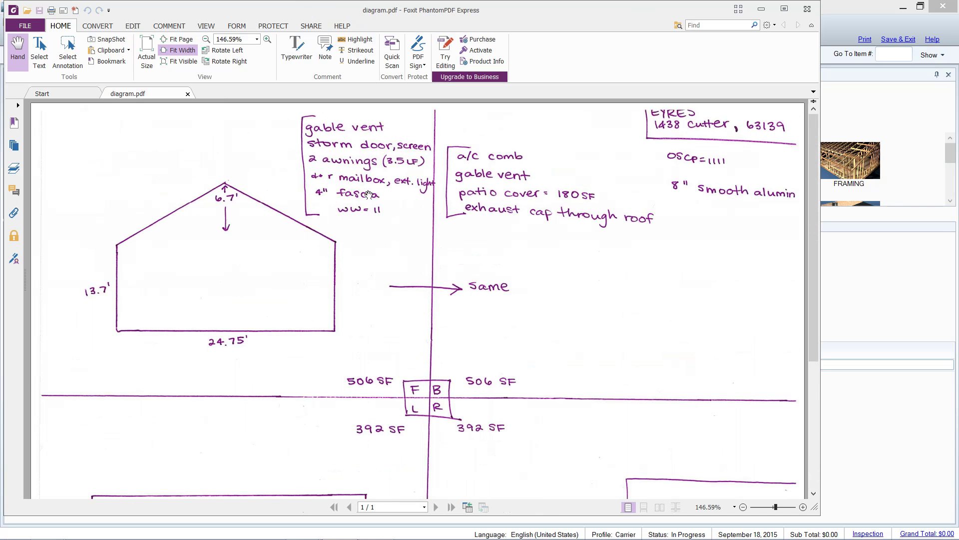
{"action": "scroll", "coordinate": [360, 213], "scroll_direction": "down", "scroll_amount": 3}
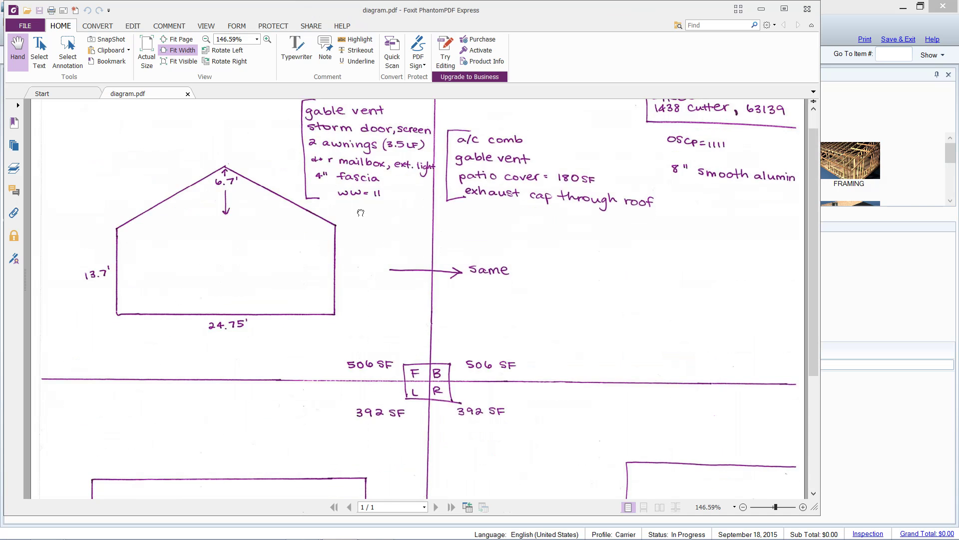
{"action": "scroll", "coordinate": [360, 213], "scroll_direction": "down", "scroll_amount": 5}
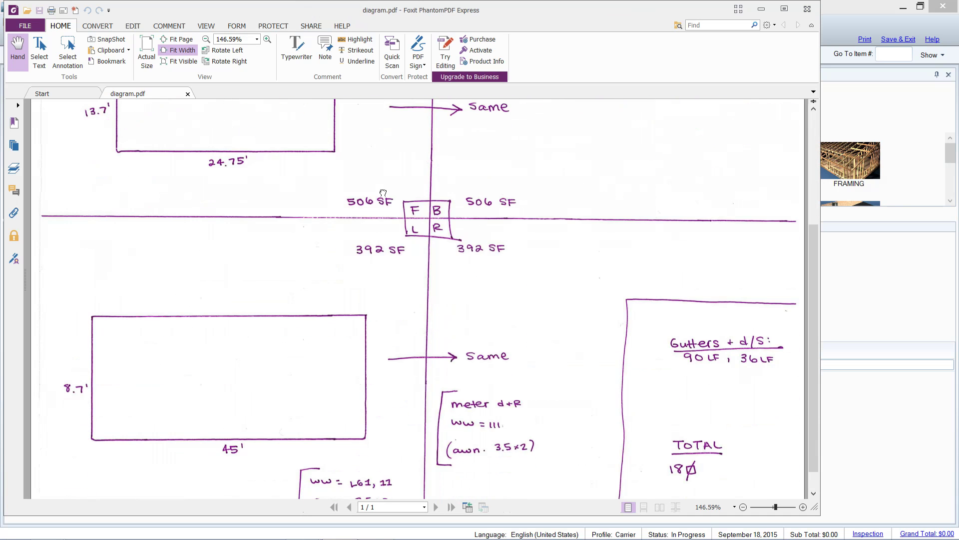
{"action": "scroll", "coordinate": [451, 345], "scroll_direction": "down", "scroll_amount": 1}
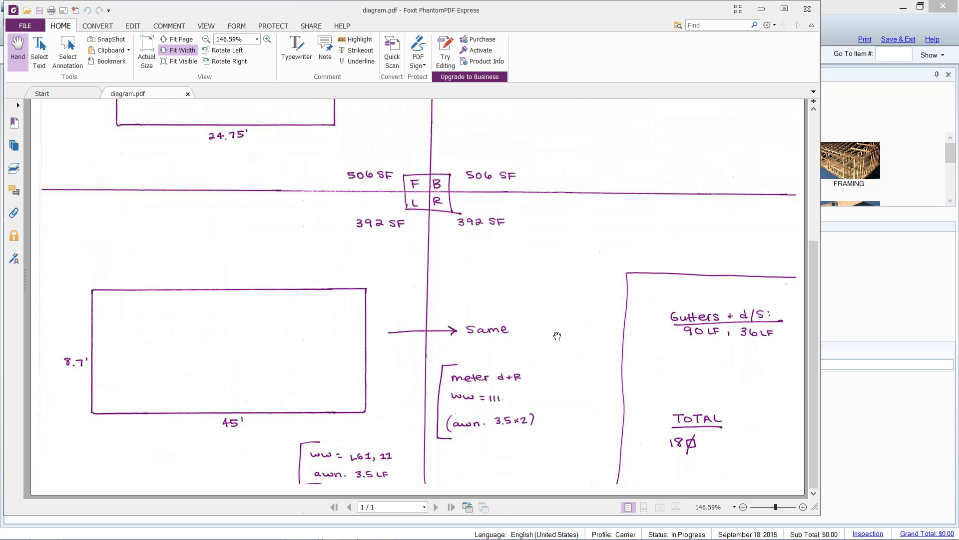
{"action": "left_click", "coordinate": [760, 12]}
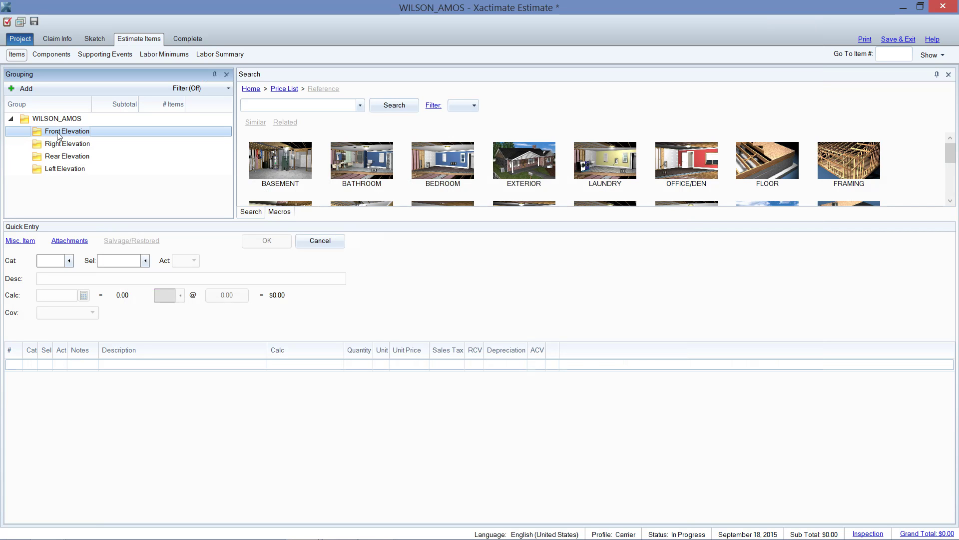
- Place the restored Xactimate estimate beside a narrowed diagram.pdf window
{"action": "left_click", "coordinate": [920, 7]}
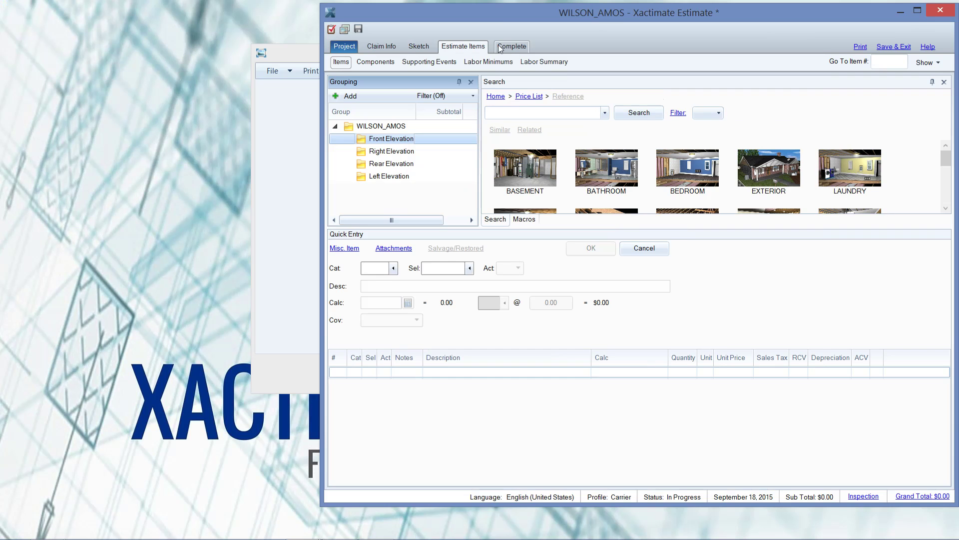
{"action": "left_click_drag", "start_coordinate": [498, 20], "coordinate": [557, 57]}
{"action": "mouse_move", "coordinate": [294, 526]}
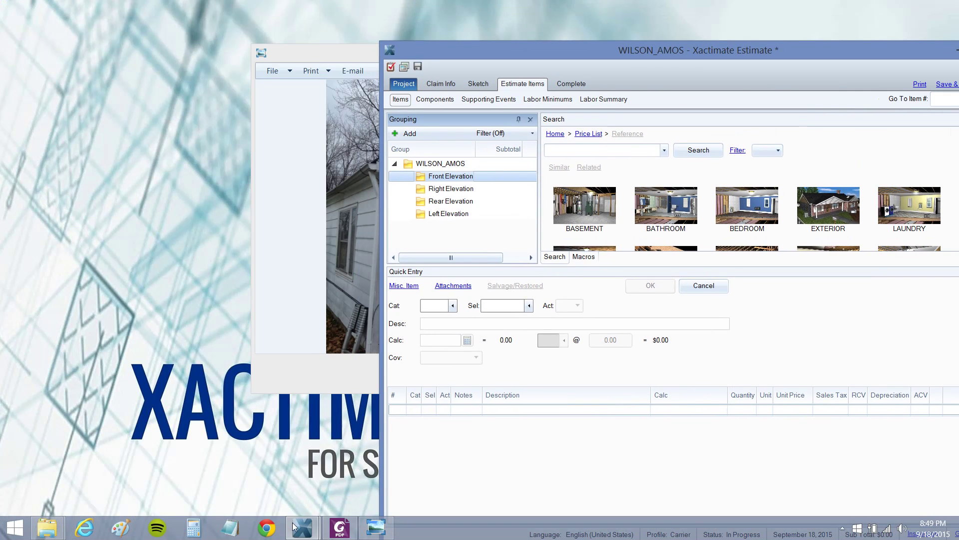
{"action": "left_click", "coordinate": [340, 527]}
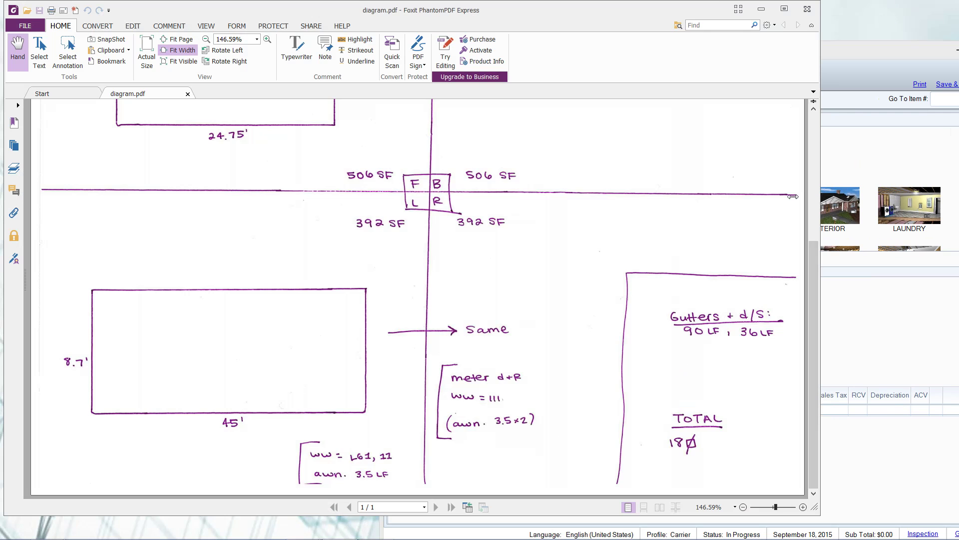
{"action": "left_click_drag", "start_coordinate": [793, 196], "coordinate": [460, 198]}
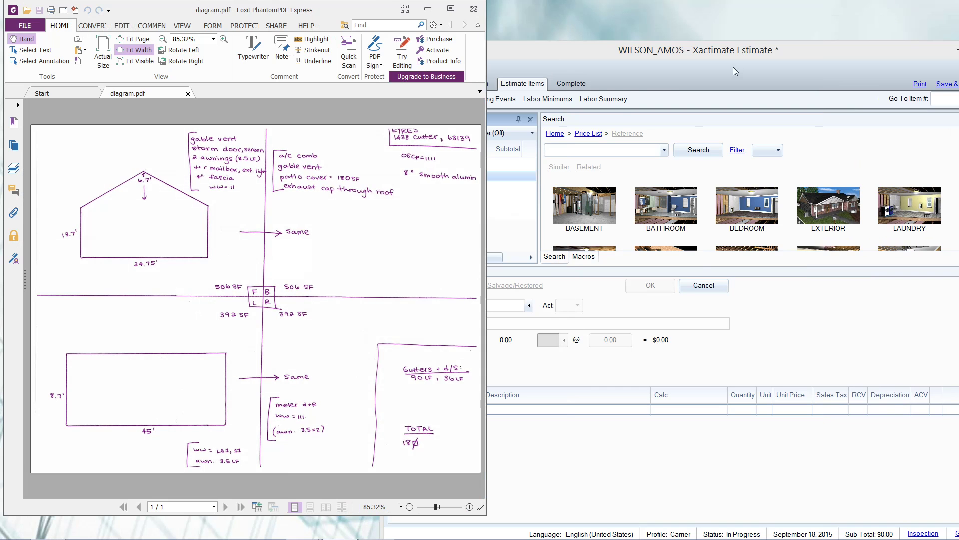
{"action": "left_click_drag", "start_coordinate": [545, 47], "coordinate": [597, 28]}
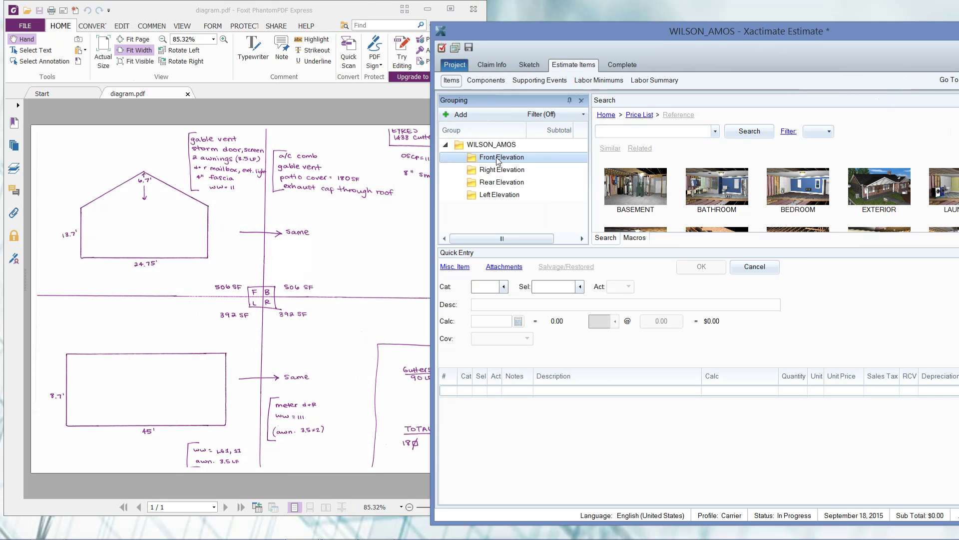
- Open the Front Elevation group's details and move the dialog clear of the grouping tree
{"action": "double_click", "coordinate": [497, 158]}
{"action": "left_click_drag", "start_coordinate": [472, 155], "coordinate": [765, 101]}
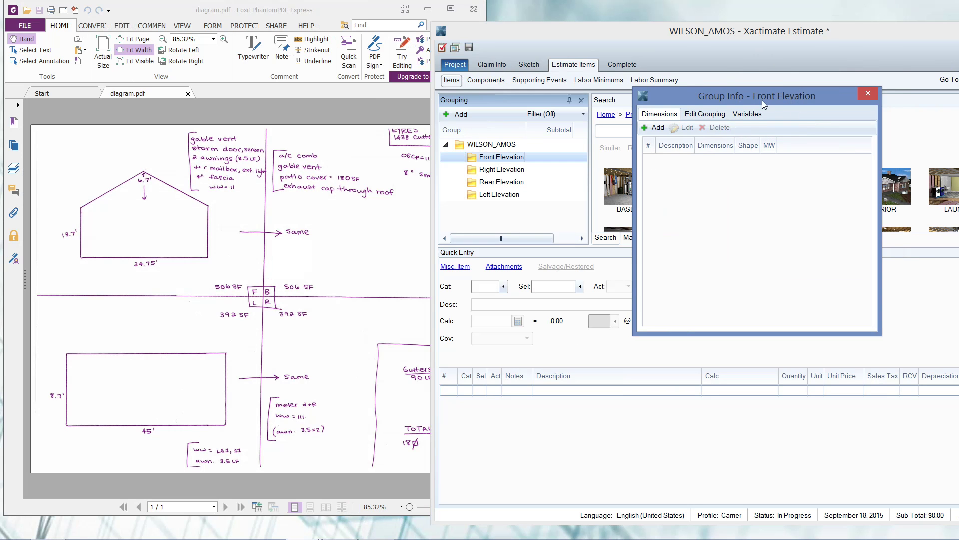
{"action": "left_click", "coordinate": [667, 121]}
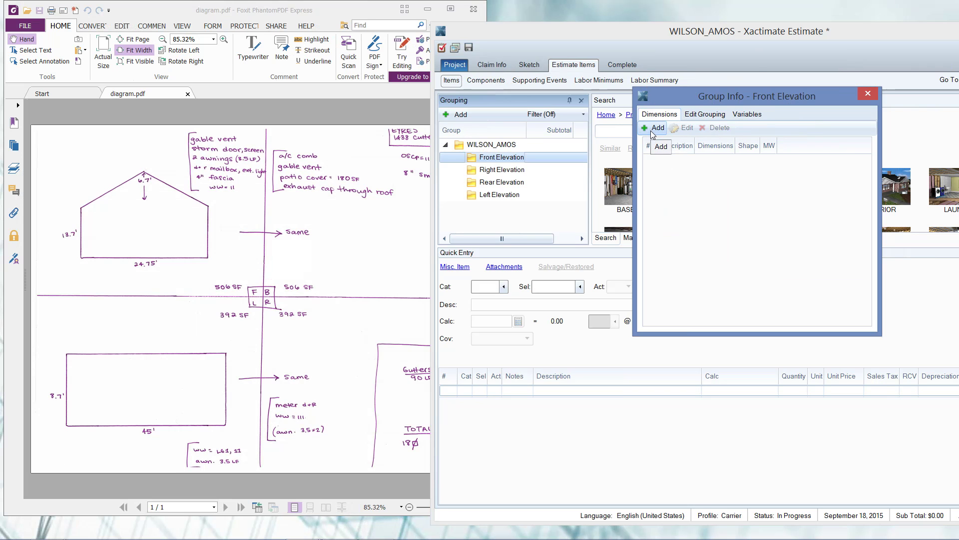
- Start dimensioning the Front Elevation and choose the Elevation shape
{"action": "left_click", "coordinate": [652, 131]}
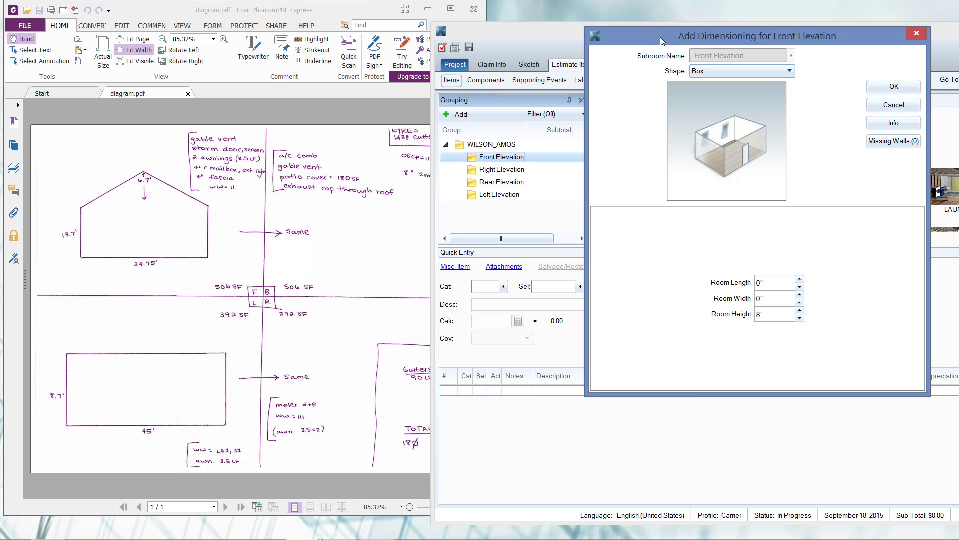
{"action": "left_click_drag", "start_coordinate": [660, 37], "coordinate": [484, 92]}
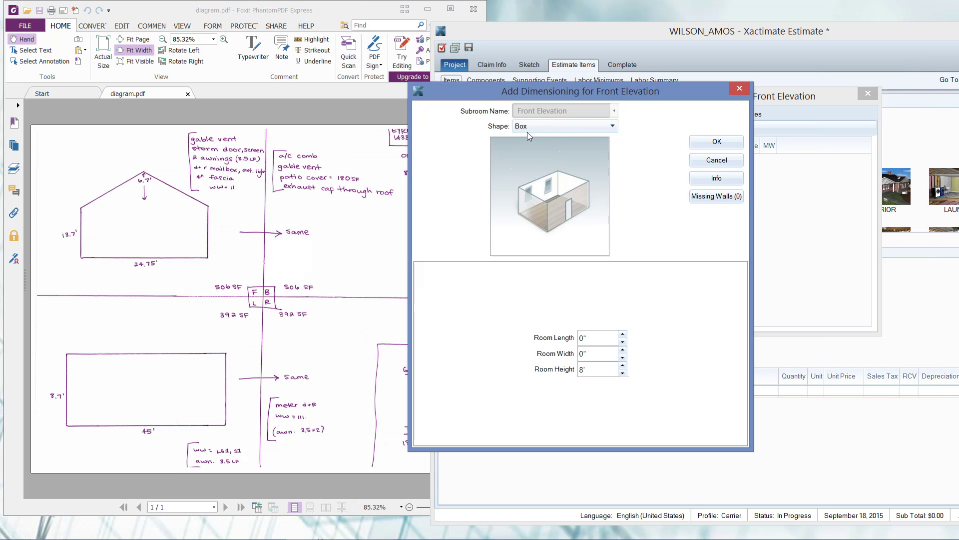
{"action": "left_click", "coordinate": [147, 224]}
{"action": "left_click", "coordinate": [146, 224]}
{"action": "left_click", "coordinate": [613, 127]}
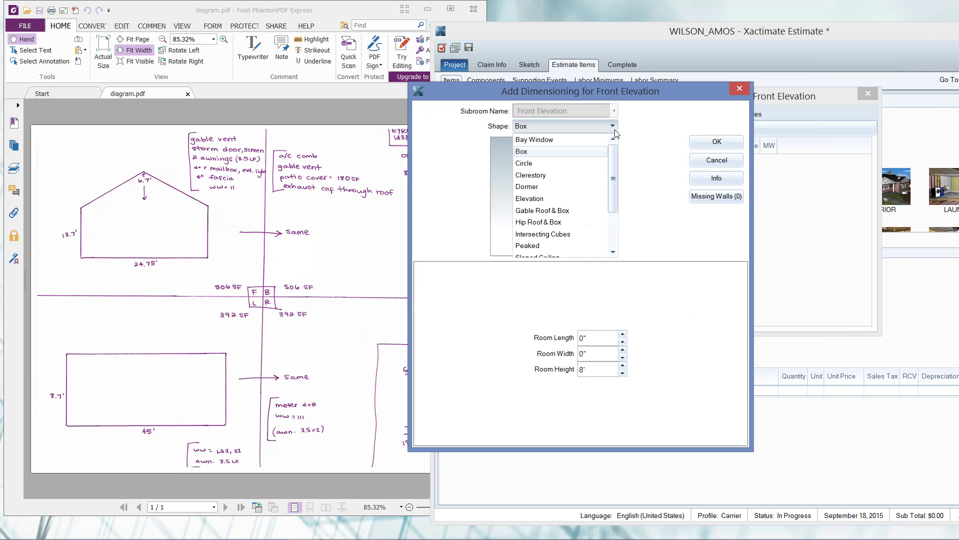
{"action": "left_click", "coordinate": [589, 200]}
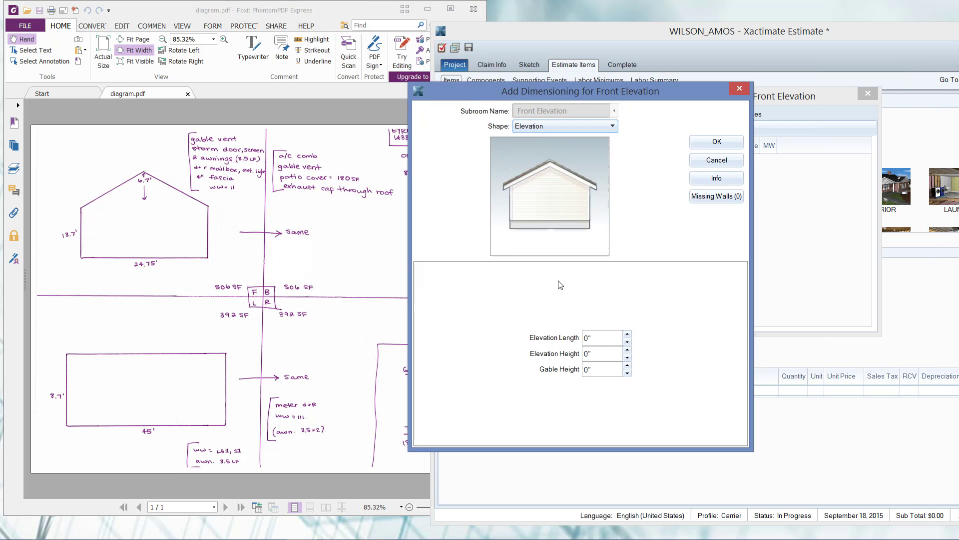
{"action": "left_click", "coordinate": [551, 205]}
{"action": "left_click", "coordinate": [551, 205]}
- Enter a Front Elevation length of 24.75, giving 24' 9"
{"action": "left_click", "coordinate": [552, 205]}
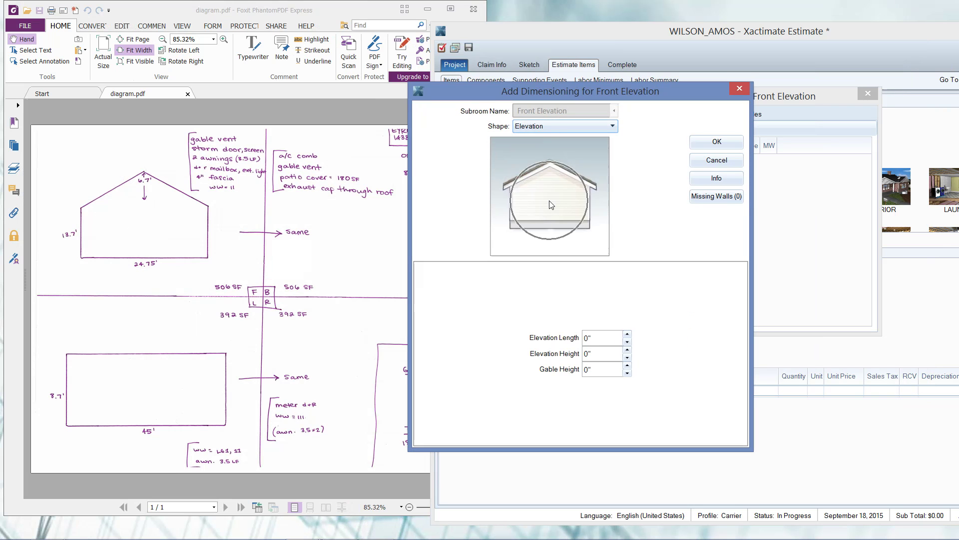
{"action": "left_click", "coordinate": [597, 344]}
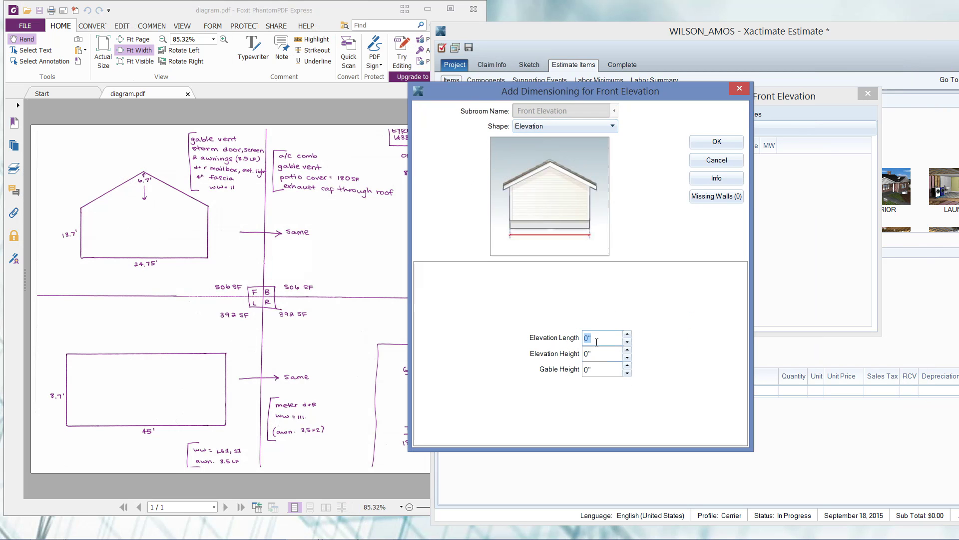
{"action": "type", "text": "24.75"}
{"action": "left_click", "coordinate": [598, 352]}
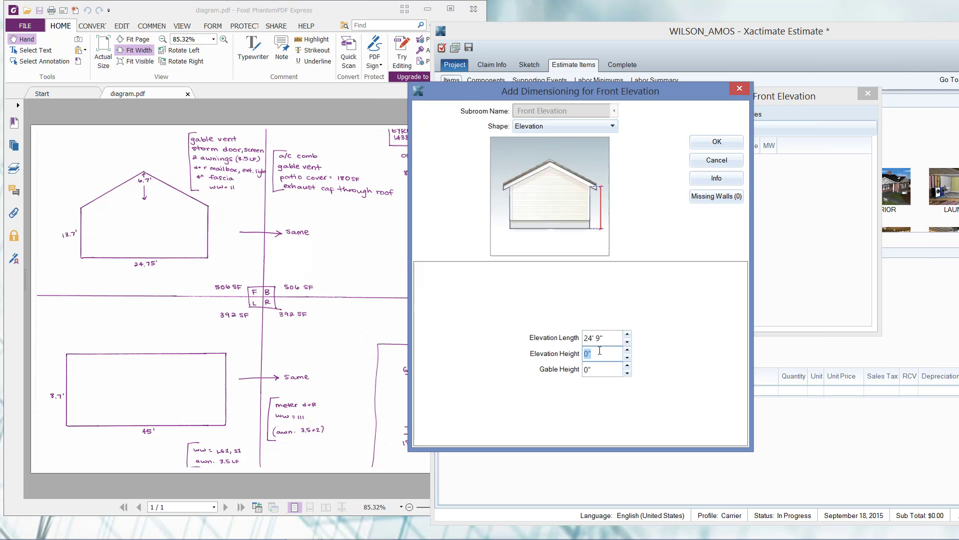
{"action": "left_click", "coordinate": [608, 209]}
{"action": "left_click", "coordinate": [608, 210]}
{"action": "left_click", "coordinate": [608, 210]}
- Enter an elevation height of 13.7 and a gable height of 6.7
{"action": "left_click", "coordinate": [85, 249]}
{"action": "left_click", "coordinate": [149, 275]}
{"action": "type", "text": "13.7"}
{"action": "key", "text": "Tab"}
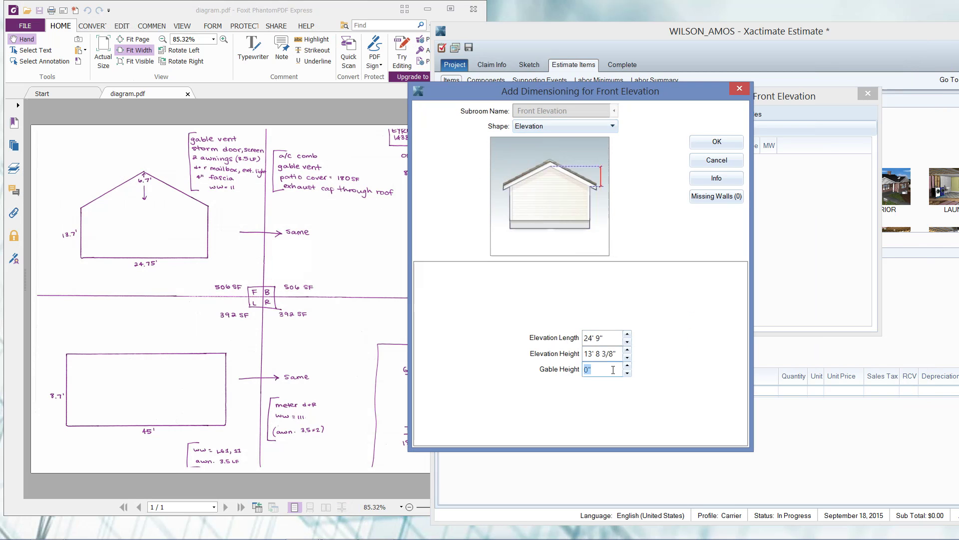
{"action": "left_click", "coordinate": [153, 199]}
{"action": "type", "text": "6.7"}
{"action": "key", "text": "Tab"}
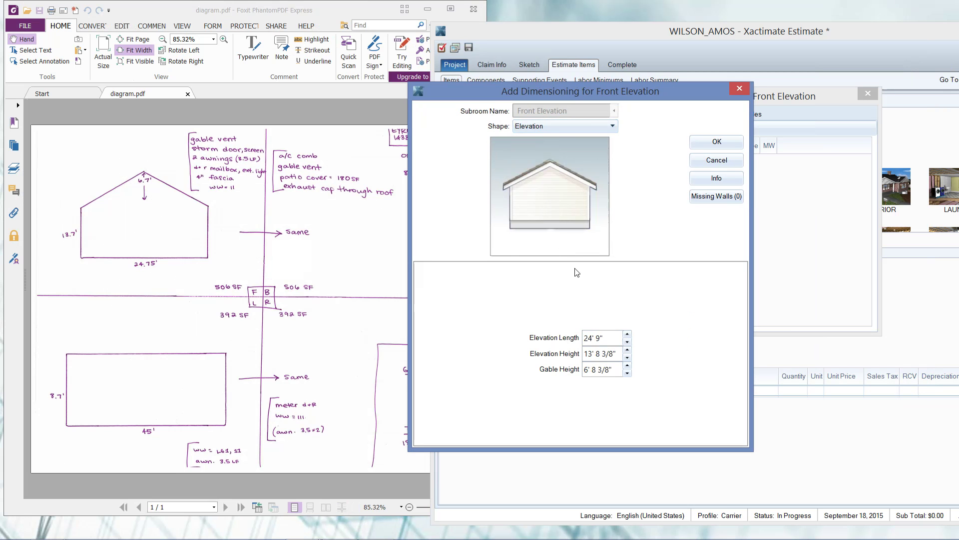
{"action": "left_click", "coordinate": [376, 528]}
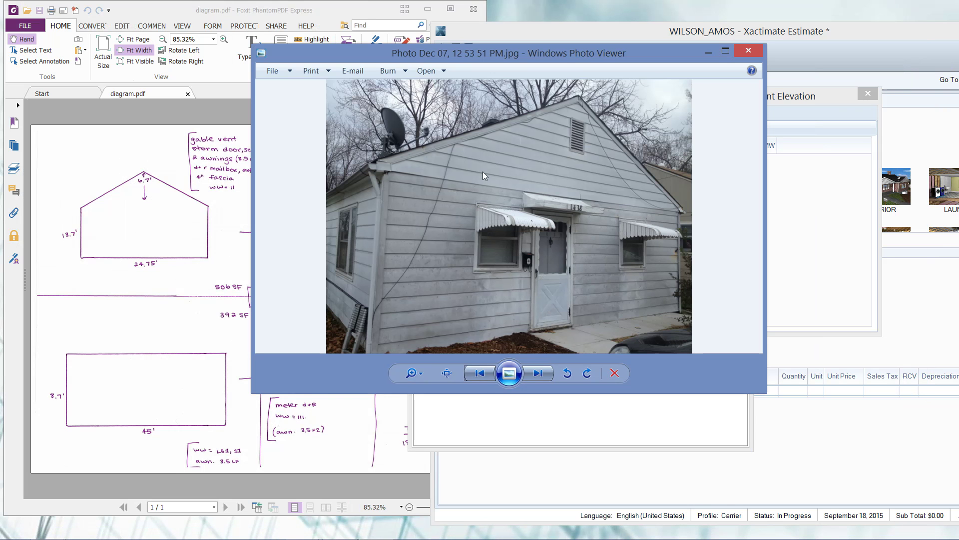
{"action": "left_click", "coordinate": [709, 51]}
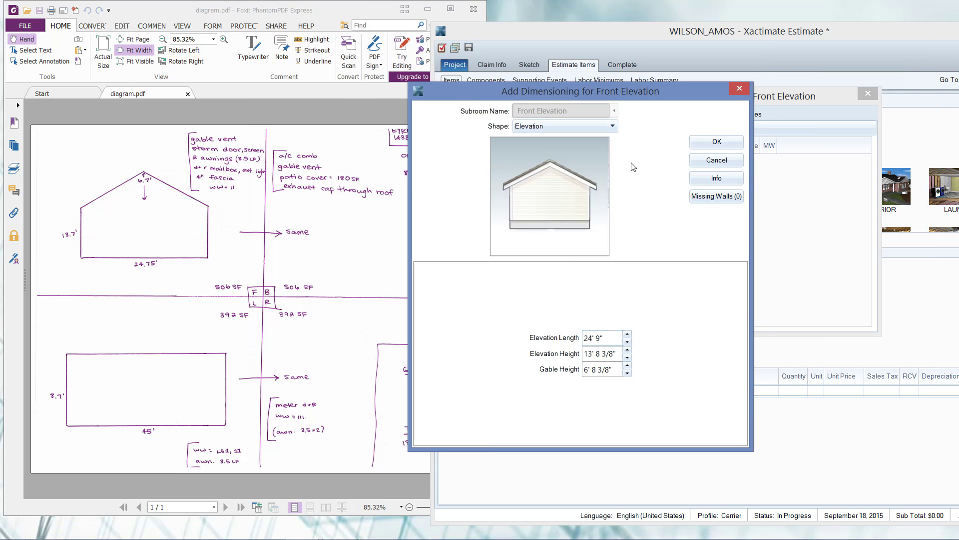
- Open the Front Elevation's Missing Walls list and start a new missing-wall entry
{"action": "left_click", "coordinate": [722, 200]}
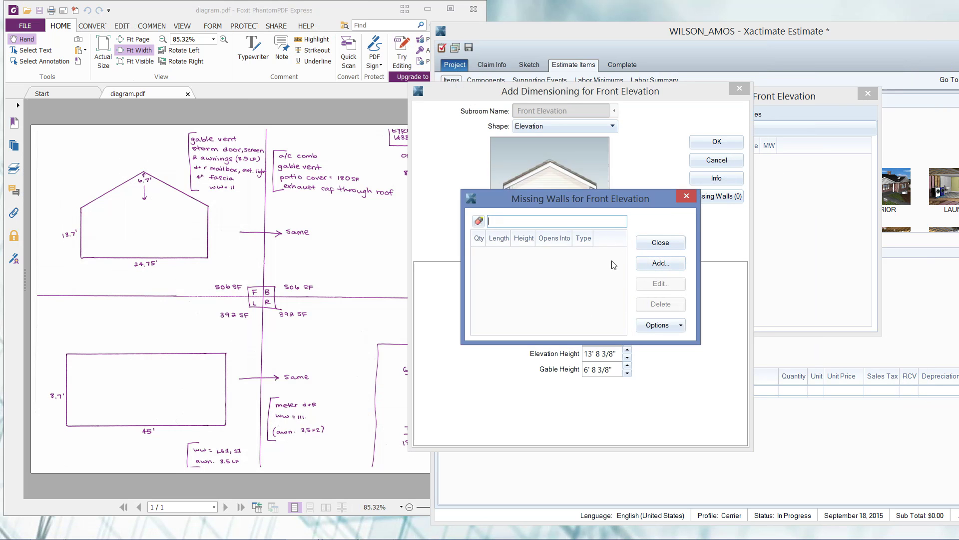
{"action": "left_click", "coordinate": [686, 196]}
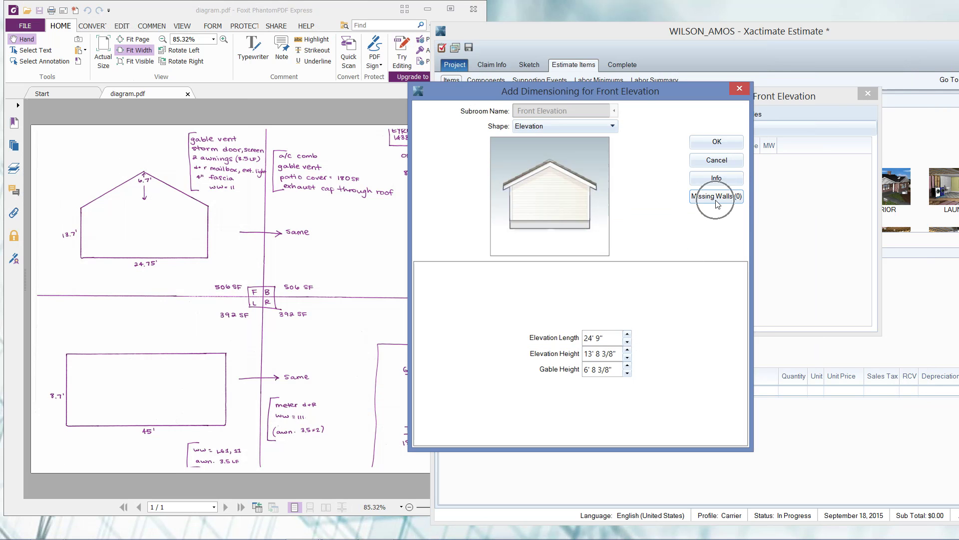
{"action": "left_click", "coordinate": [716, 196]}
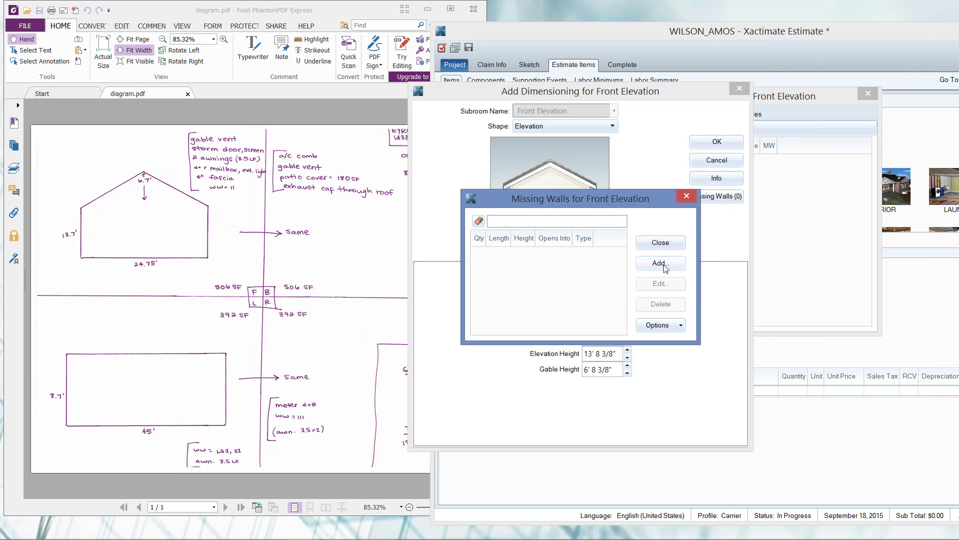
{"action": "left_click", "coordinate": [658, 263]}
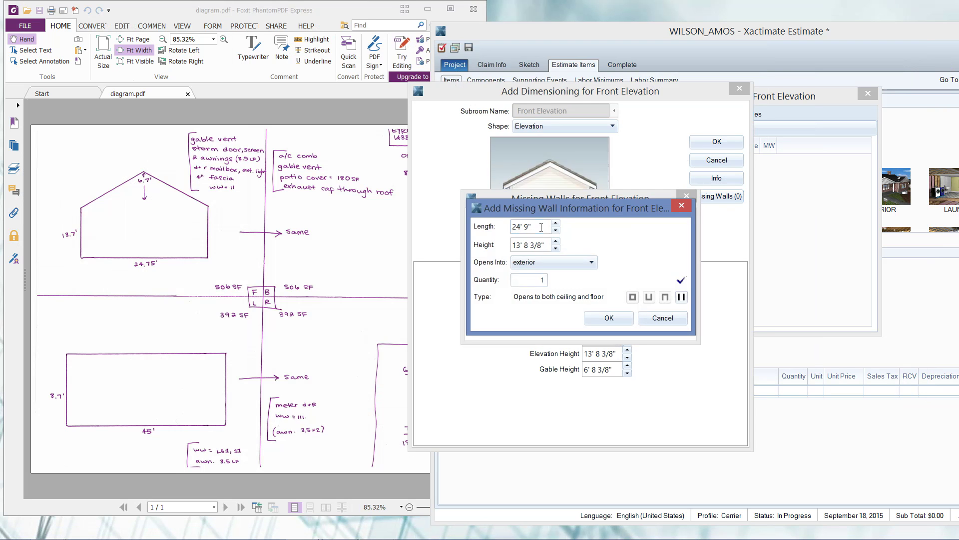
- Size the missing wall at 3' long by 6' 8" high, keeping quantity 1
{"action": "double_click", "coordinate": [541, 228]}
{"action": "type", "text": "3"}
{"action": "key", "text": "Tab"}
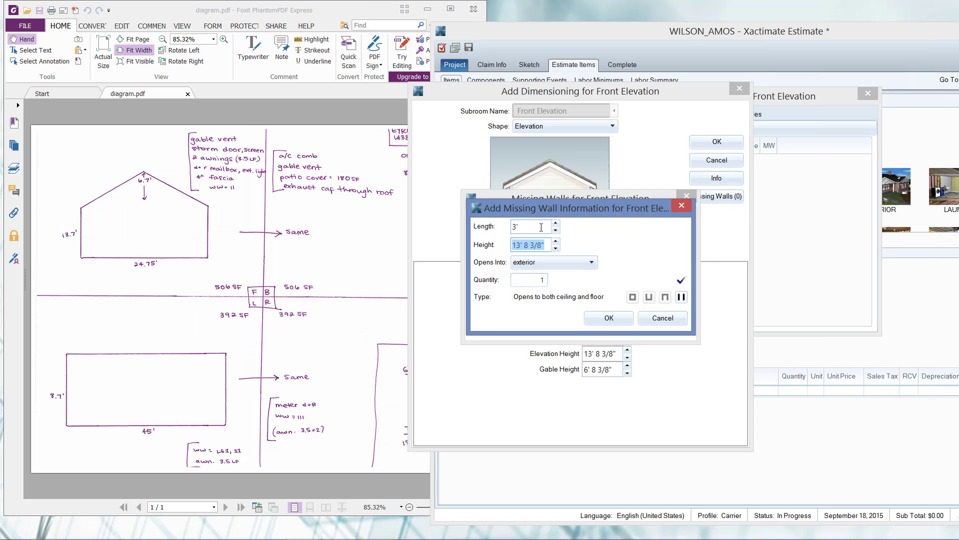
{"action": "type", "text": "6'8"}
{"action": "key", "text": "Tab"}
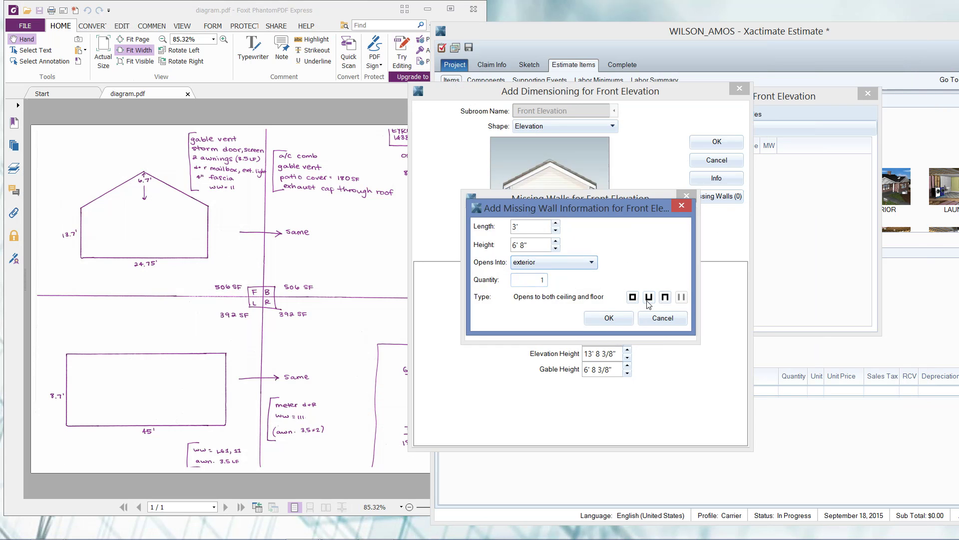
{"action": "left_click", "coordinate": [538, 284]}
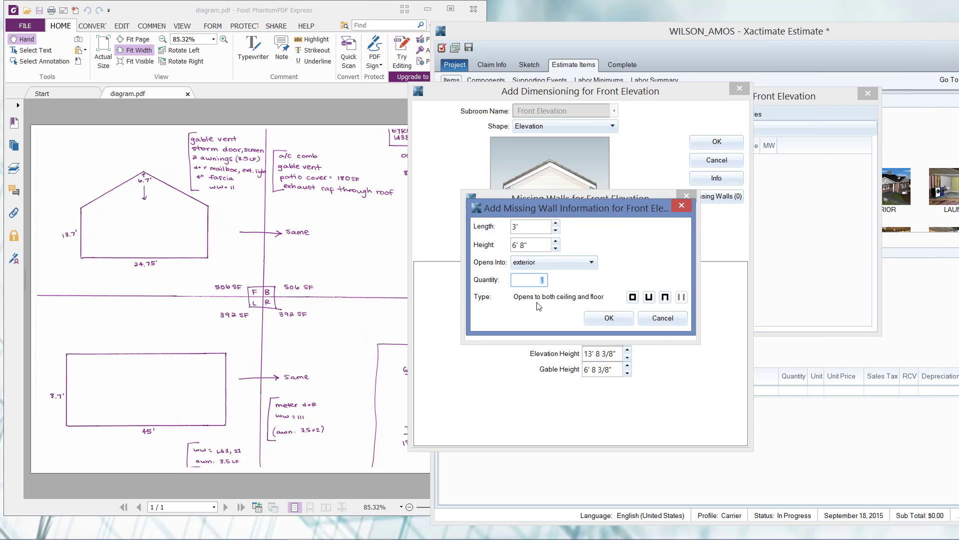
{"action": "left_click", "coordinate": [535, 280]}
{"action": "double_click", "coordinate": [535, 280]}
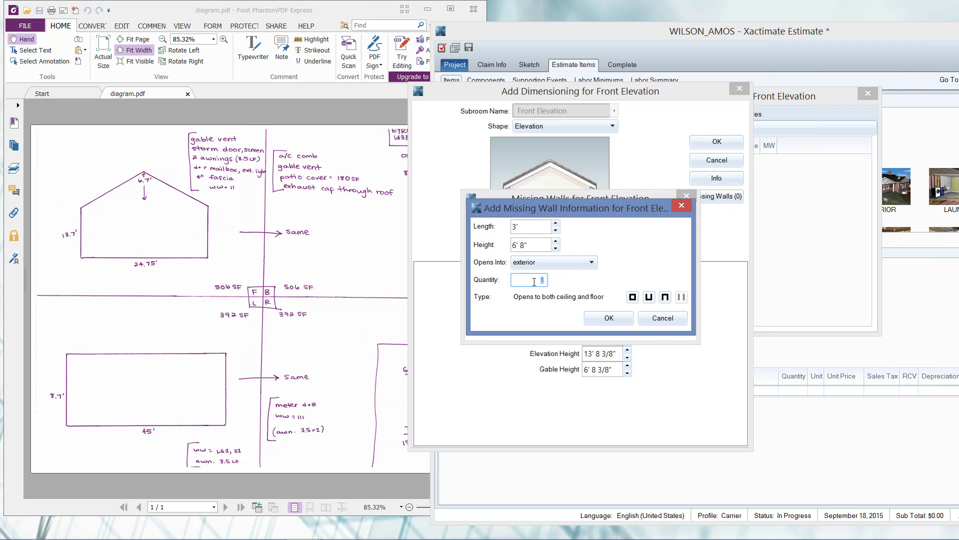
{"action": "left_click", "coordinate": [633, 297]}
- Compare the missing-wall type options, ending on Opens to floor only for the door
{"action": "left_click", "coordinate": [634, 302]}
{"action": "left_click", "coordinate": [632, 297]}
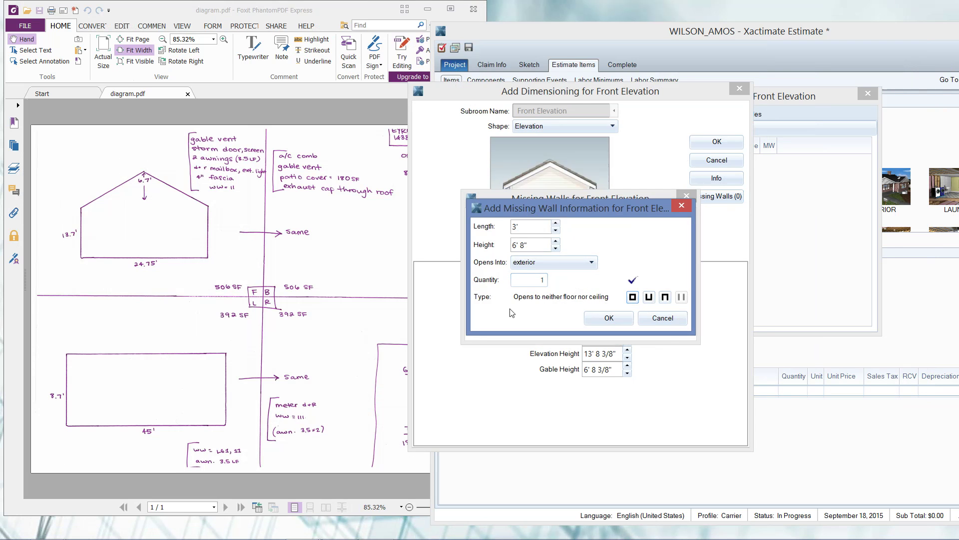
{"action": "left_click", "coordinate": [649, 297]}
{"action": "left_click", "coordinate": [665, 300]}
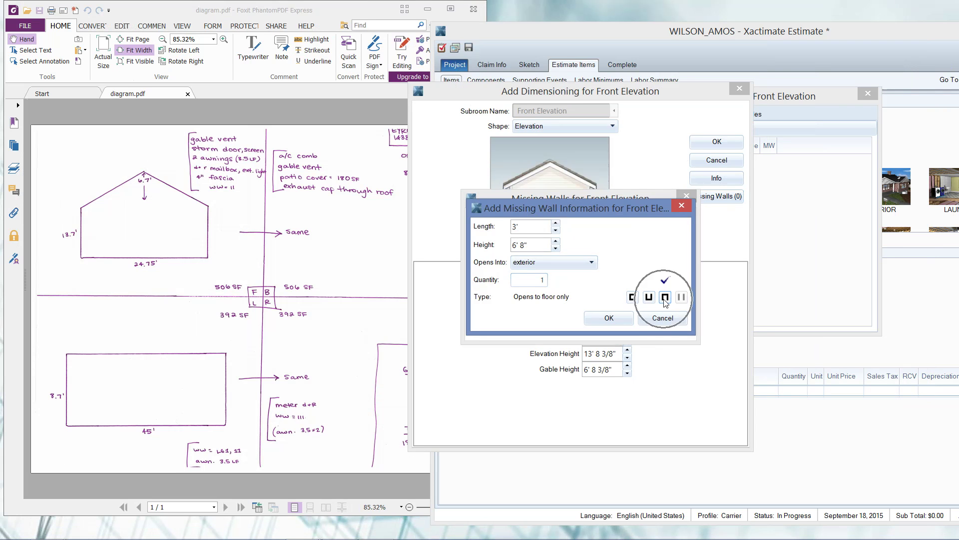
{"action": "left_click", "coordinate": [651, 300]}
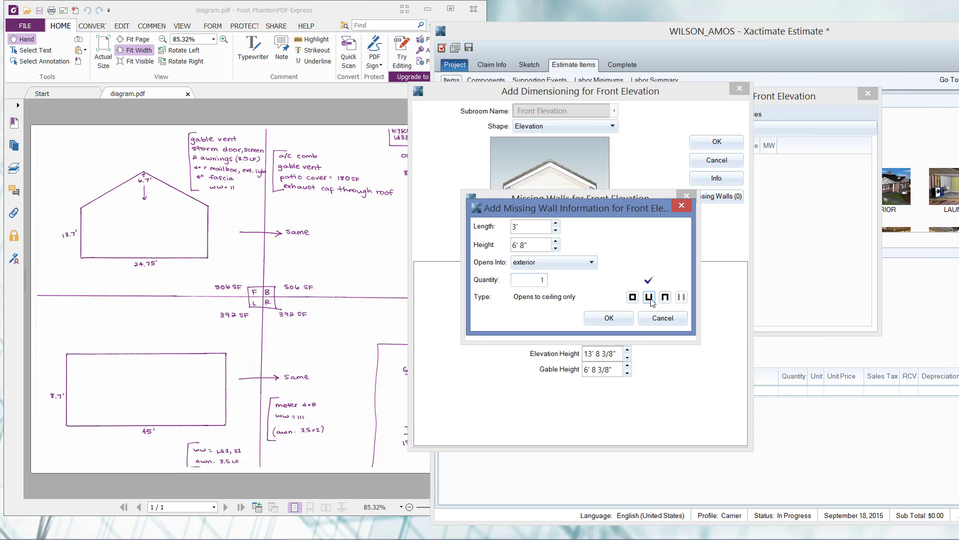
{"action": "left_click", "coordinate": [665, 298]}
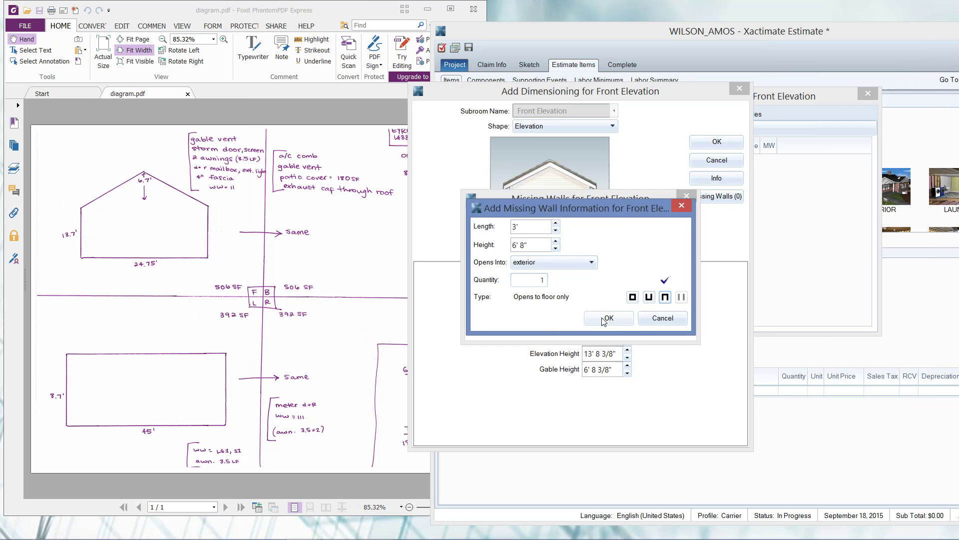
- Save the 3' by 6' 8" door to the Missing Walls list and begin another entry
{"action": "left_click", "coordinate": [604, 320]}
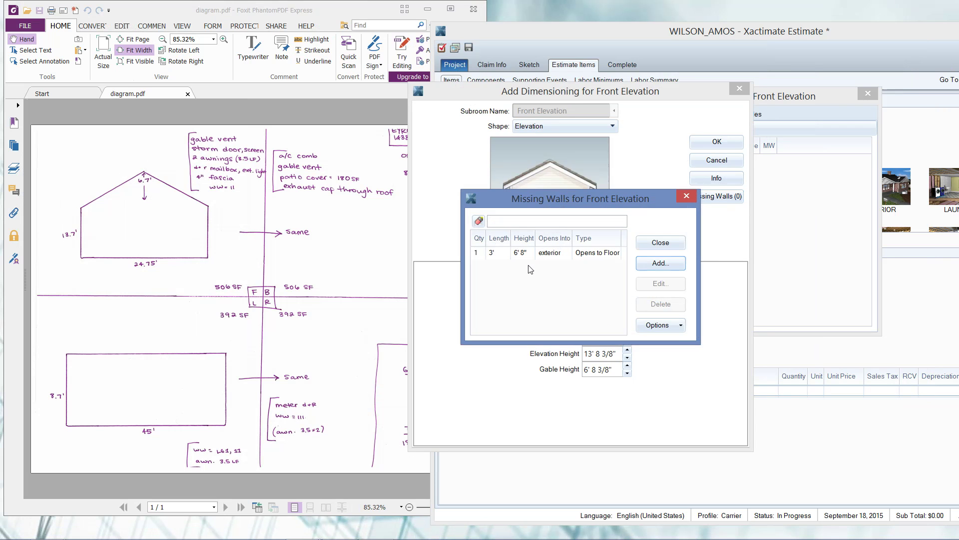
{"action": "left_click", "coordinate": [535, 257]}
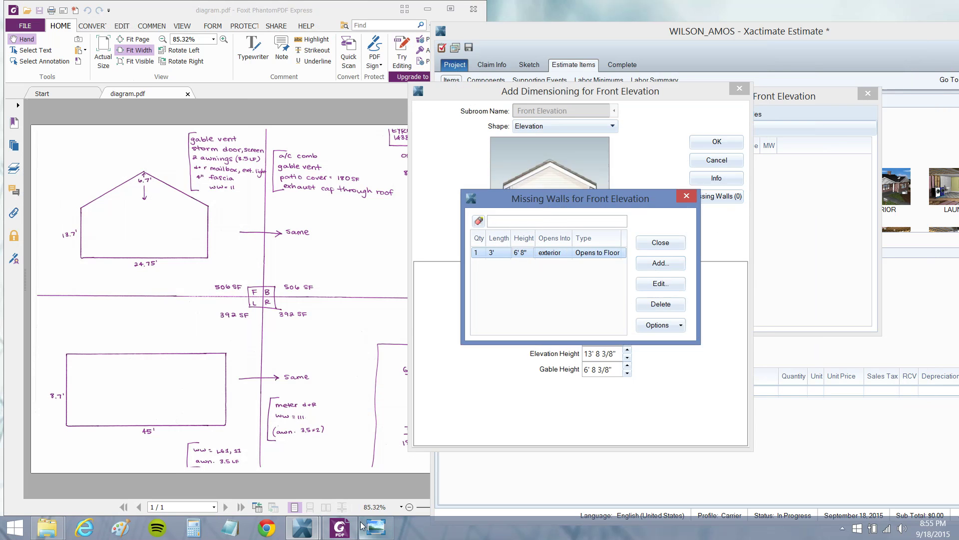
{"action": "left_click", "coordinate": [370, 527]}
{"action": "left_click", "coordinate": [370, 527]}
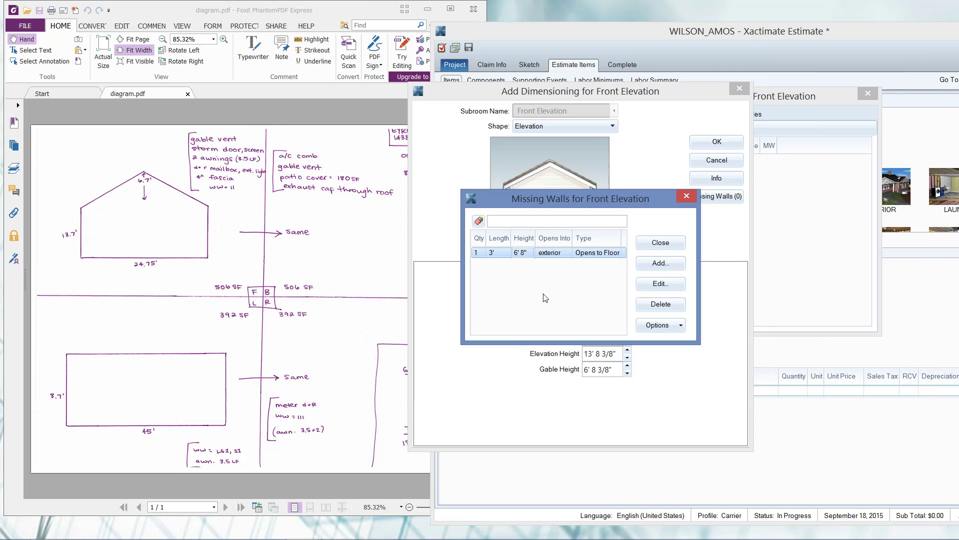
{"action": "left_click", "coordinate": [661, 269]}
{"action": "left_click", "coordinate": [660, 269]}
{"action": "left_click", "coordinate": [661, 265]}
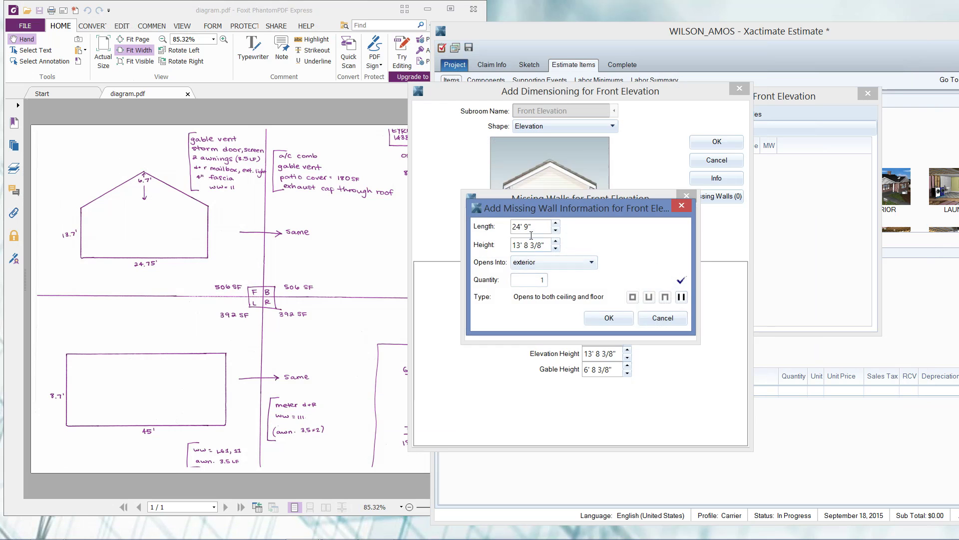
- Add two 3' by 3' openings to neither floor nor ceiling, quantity 2
{"action": "double_click", "coordinate": [533, 228]}
{"action": "type", "text": "3"}
{"action": "key", "text": "Tab"}
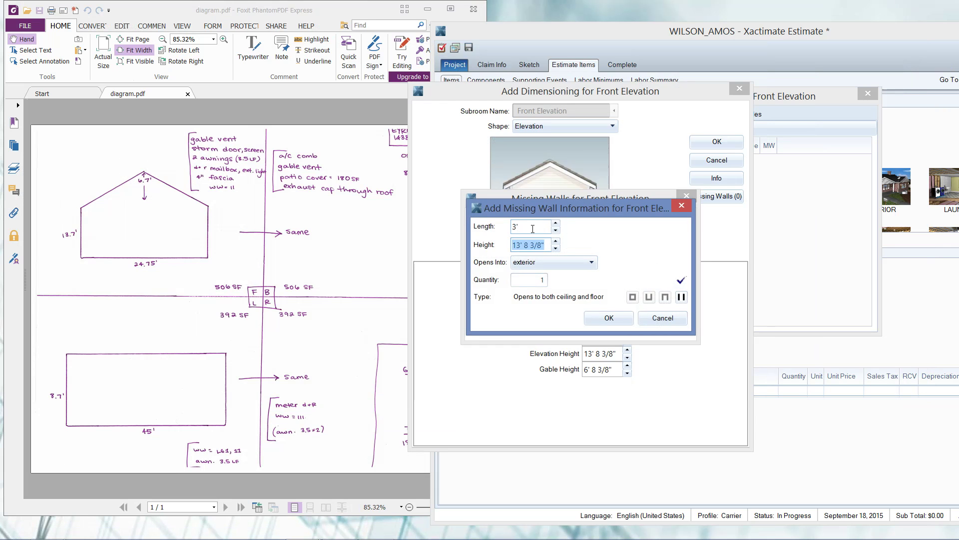
{"action": "type", "text": "3"}
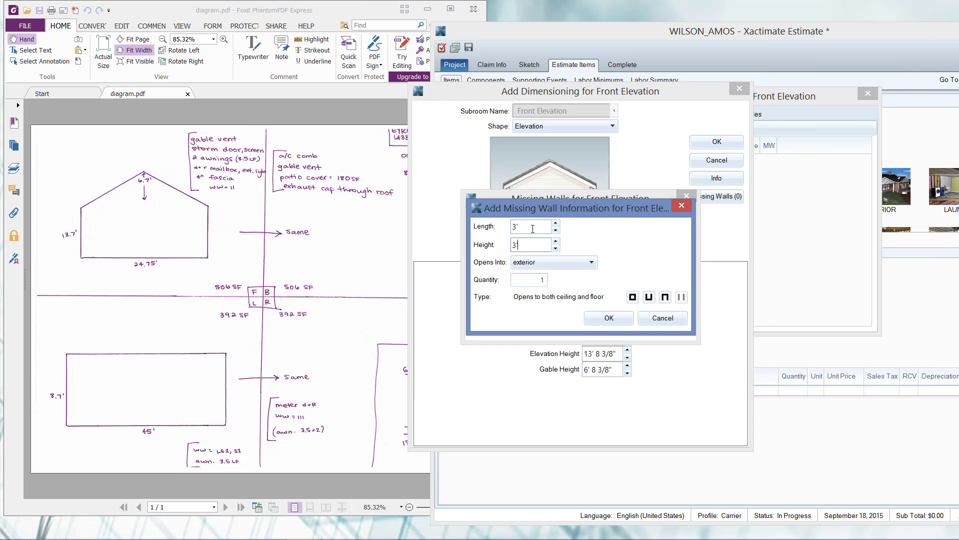
{"action": "left_click", "coordinate": [529, 281]}
{"action": "left_click", "coordinate": [635, 298]}
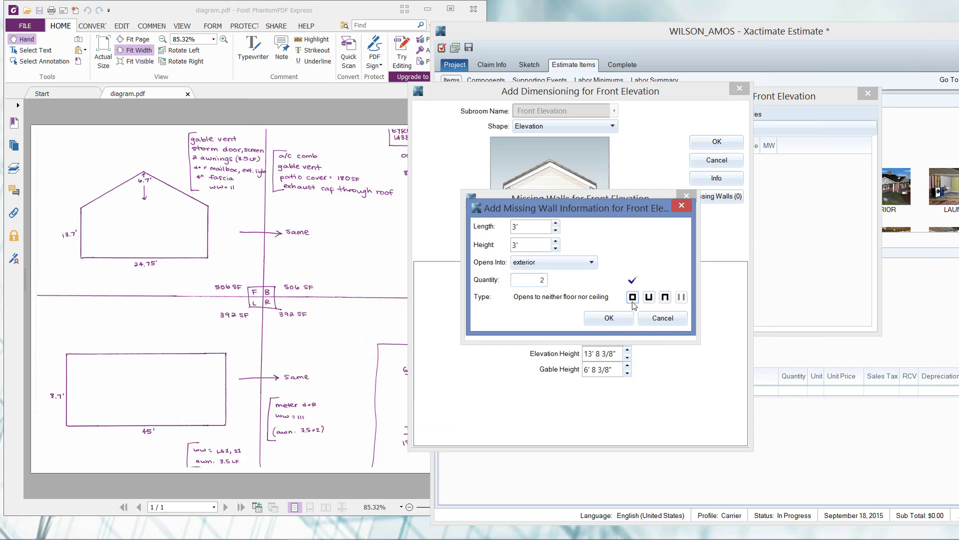
{"action": "left_click", "coordinate": [610, 319]}
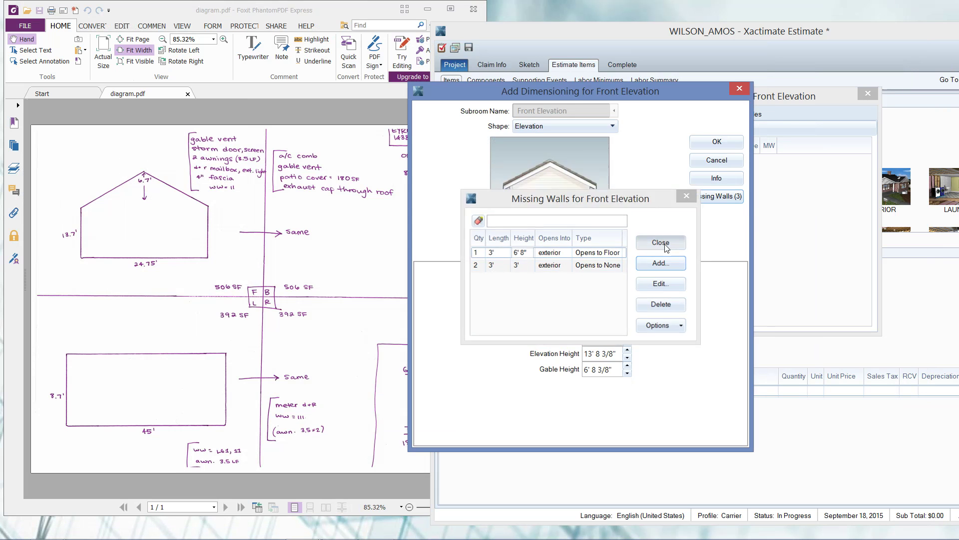
- Save the 24' 9" x 13' 8 3/8" Front Elevation with its 3 missing walls, then lower the Group Info window
{"action": "left_click", "coordinate": [666, 247]}
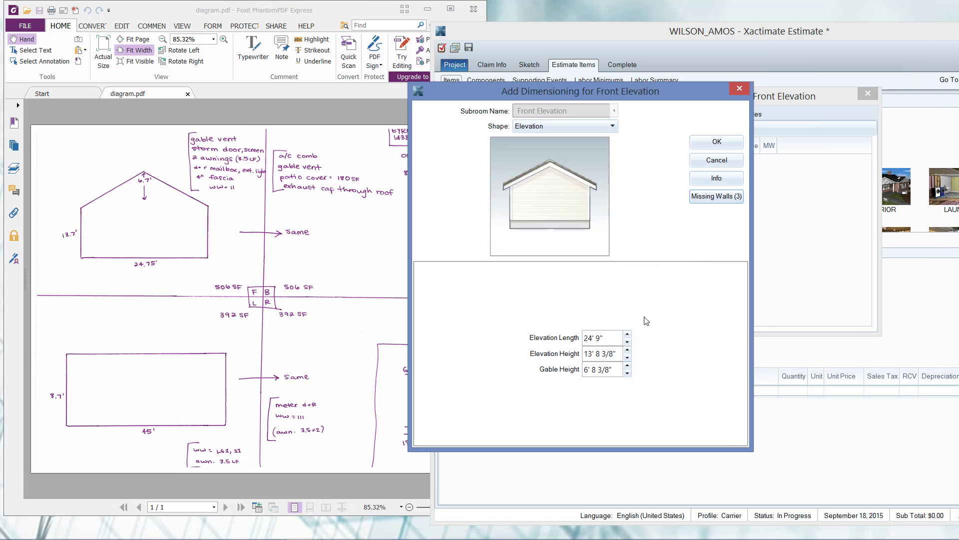
{"action": "left_click", "coordinate": [558, 211]}
{"action": "left_click", "coordinate": [717, 142]}
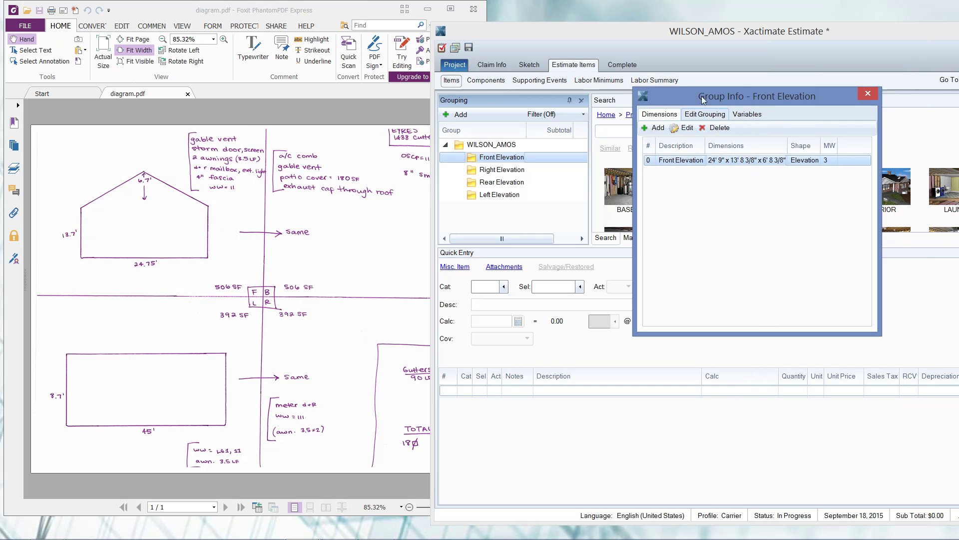
{"action": "left_click_drag", "start_coordinate": [705, 98], "coordinate": [705, 136]}
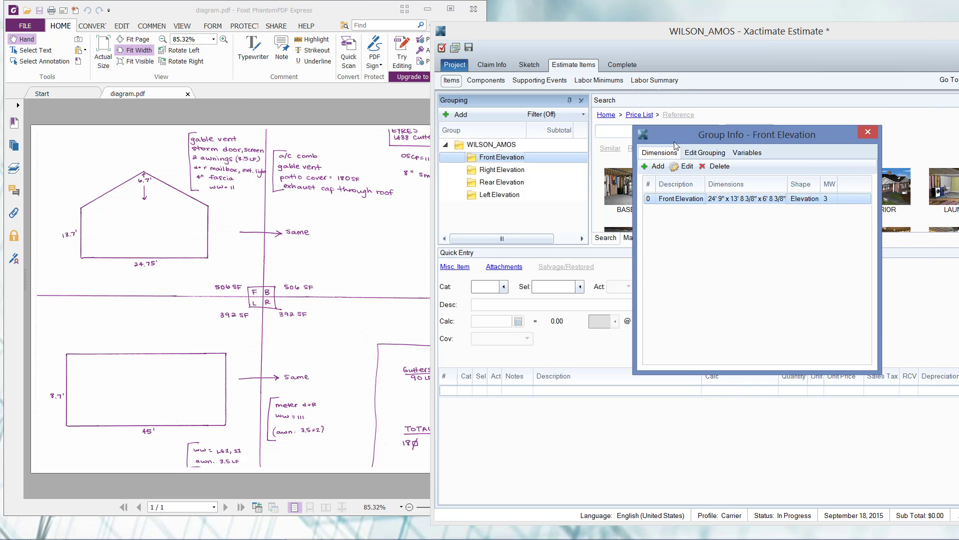
- Add an SDG VINYL siding line to Front Elevation: 383.92 SF at $3.61, totalling $1,385.95
{"action": "key", "text": "Escape"}
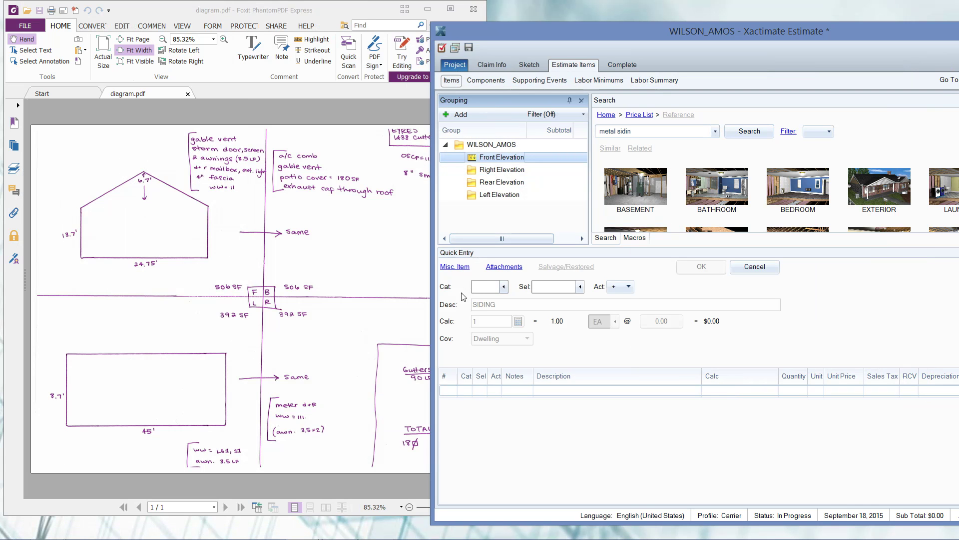
{"action": "left_click", "coordinate": [480, 286]}
{"action": "type", "text": "SDG"}
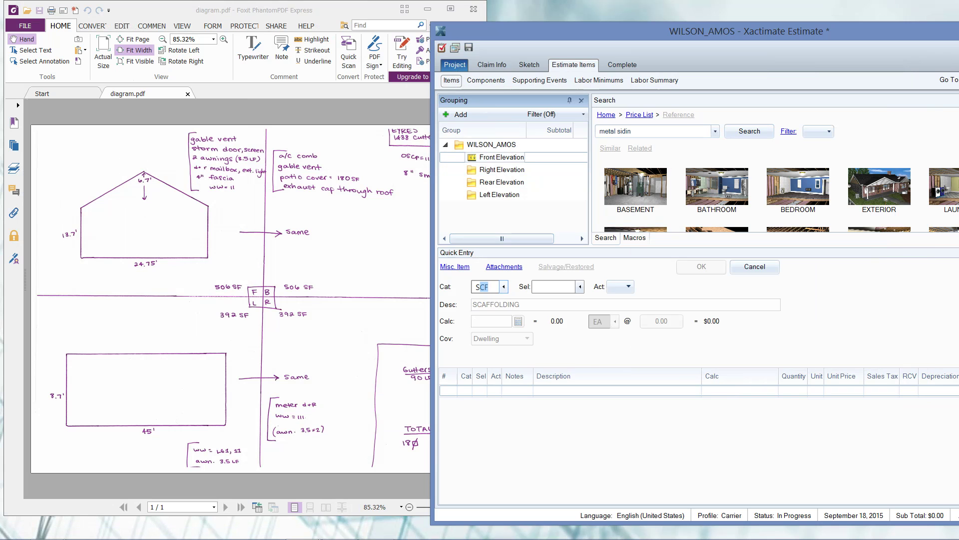
{"action": "key", "text": "Tab"}
{"action": "type", "text": "VINYL"}
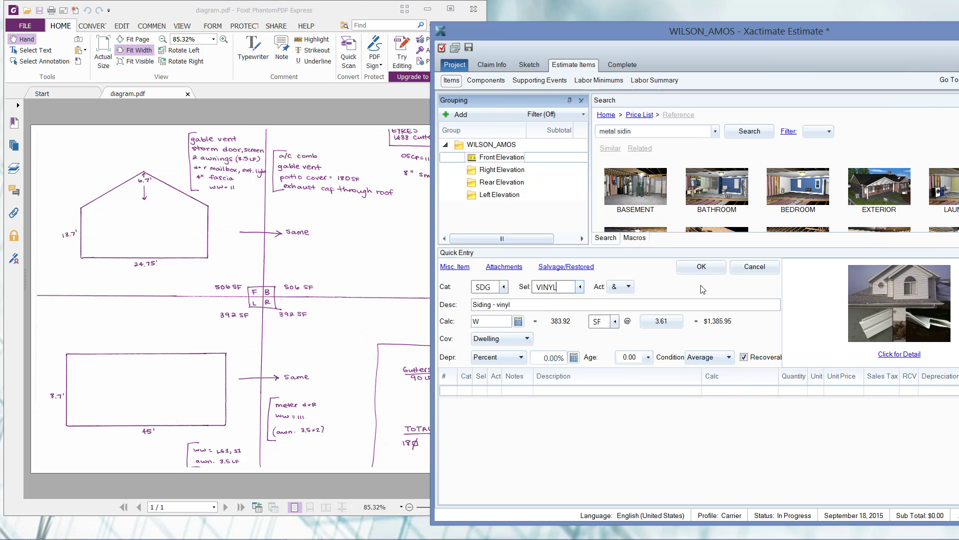
{"action": "left_click", "coordinate": [701, 267]}
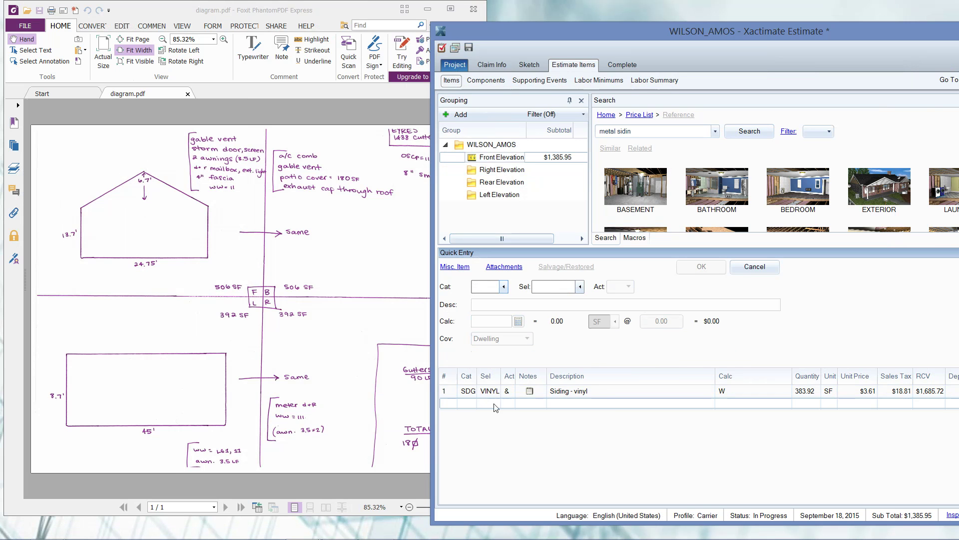
- Open the Right Elevation group info and start adding its dimensions
{"action": "left_click", "coordinate": [465, 392]}
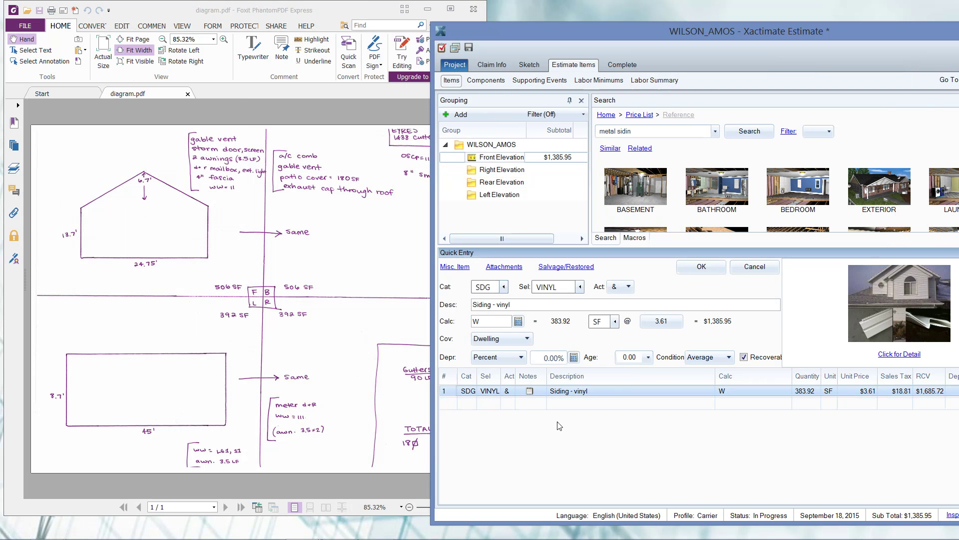
{"action": "left_click", "coordinate": [507, 174]}
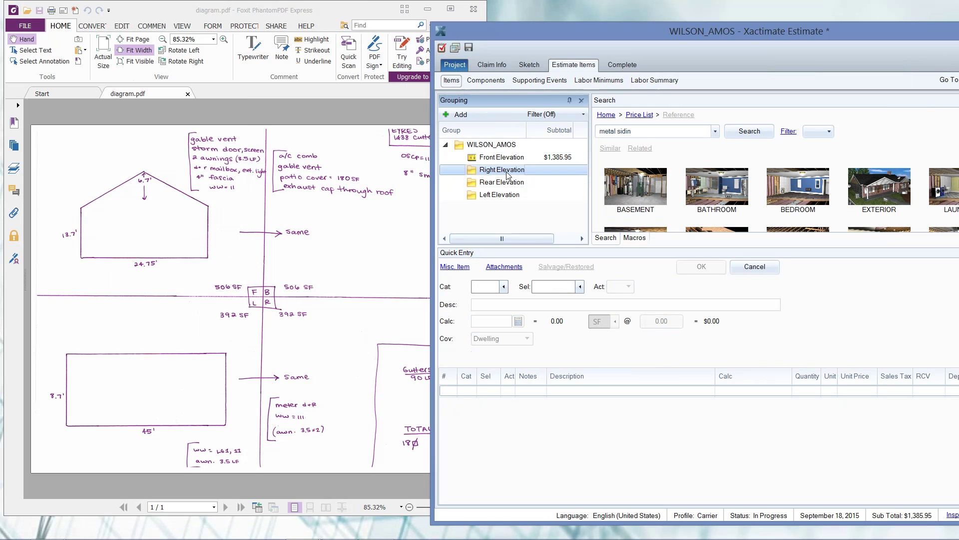
{"action": "left_click", "coordinate": [160, 394]}
{"action": "left_click", "coordinate": [160, 398]}
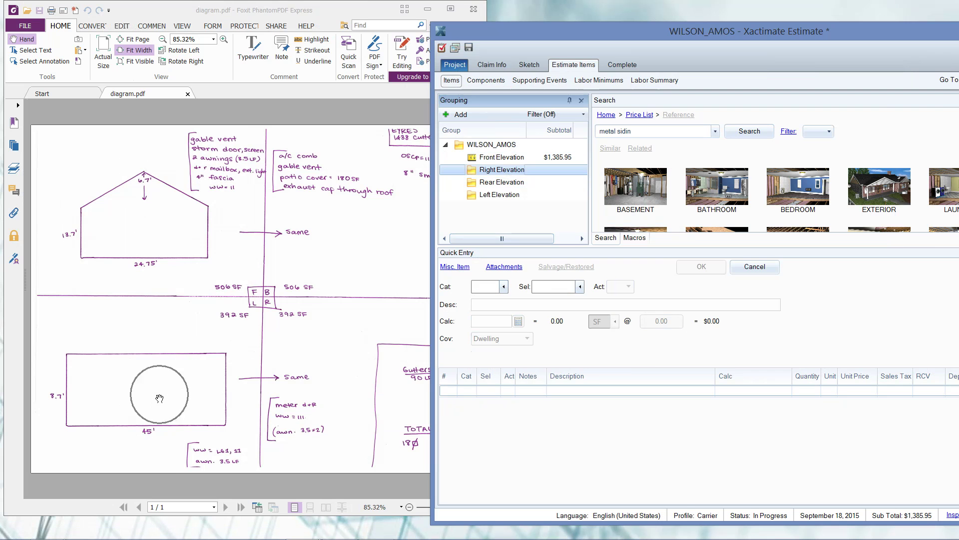
{"action": "left_click", "coordinate": [507, 173]}
{"action": "double_click", "coordinate": [506, 172]}
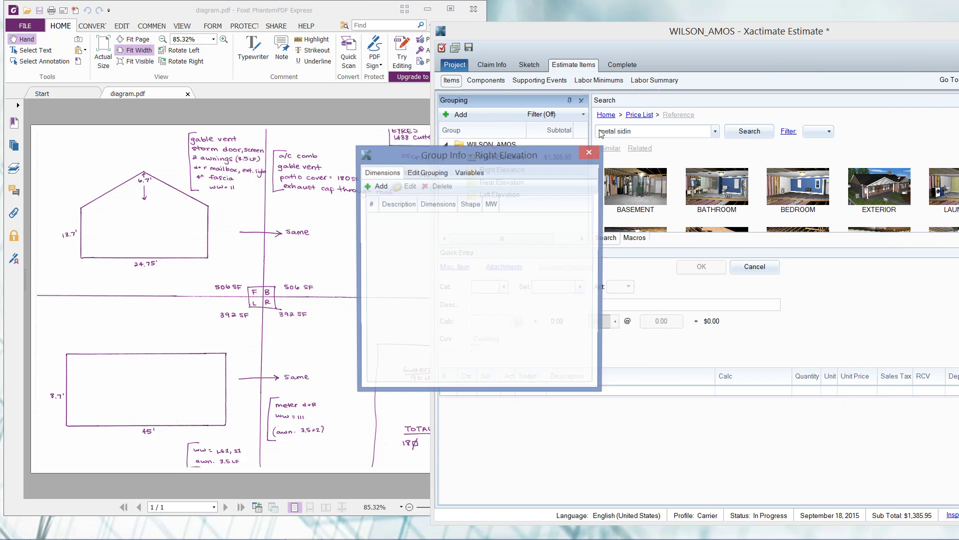
{"action": "left_click", "coordinate": [375, 189]}
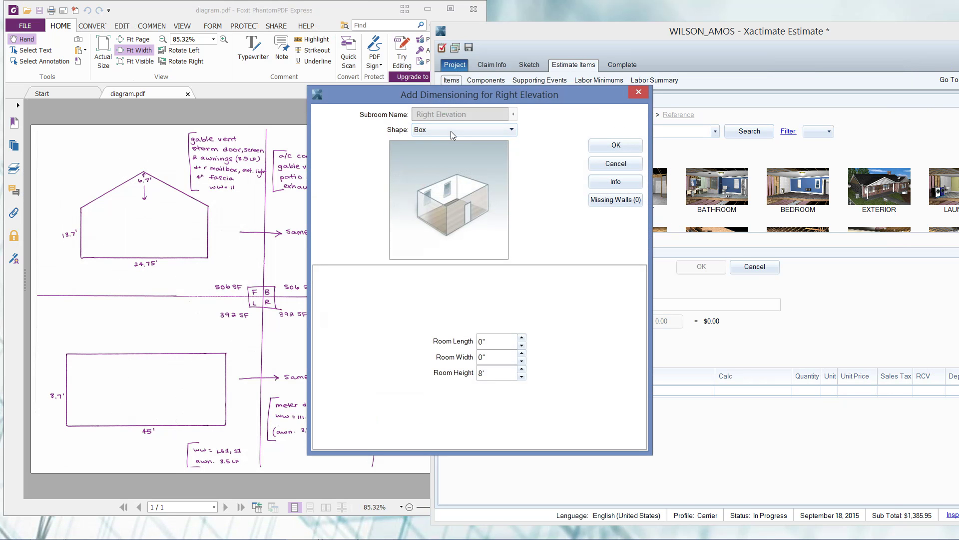
- Choose the Elevation shape with 45' length and 8.7 (8' 8 3/8") height
{"action": "left_click", "coordinate": [451, 134]}
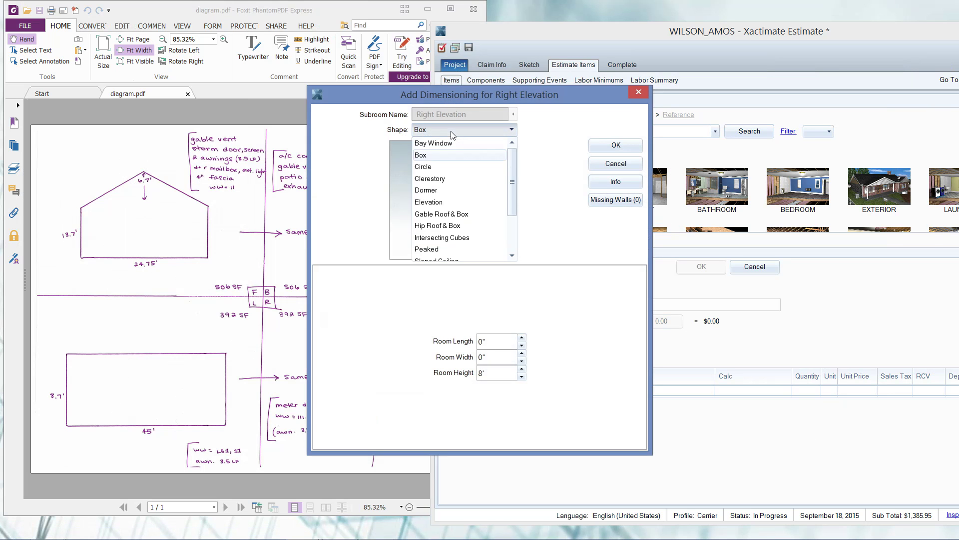
{"action": "left_click", "coordinate": [463, 203]}
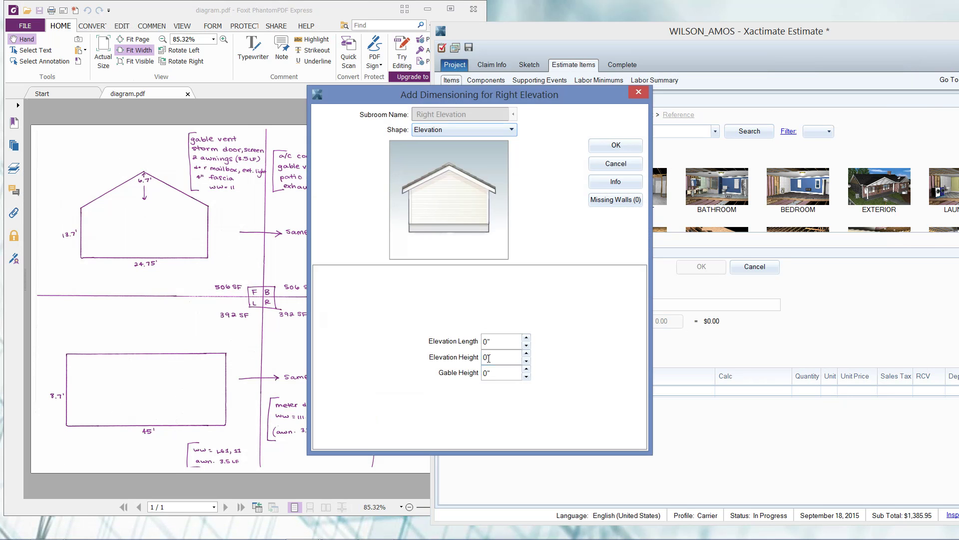
{"action": "left_click", "coordinate": [497, 342]}
{"action": "type", "text": "45"}
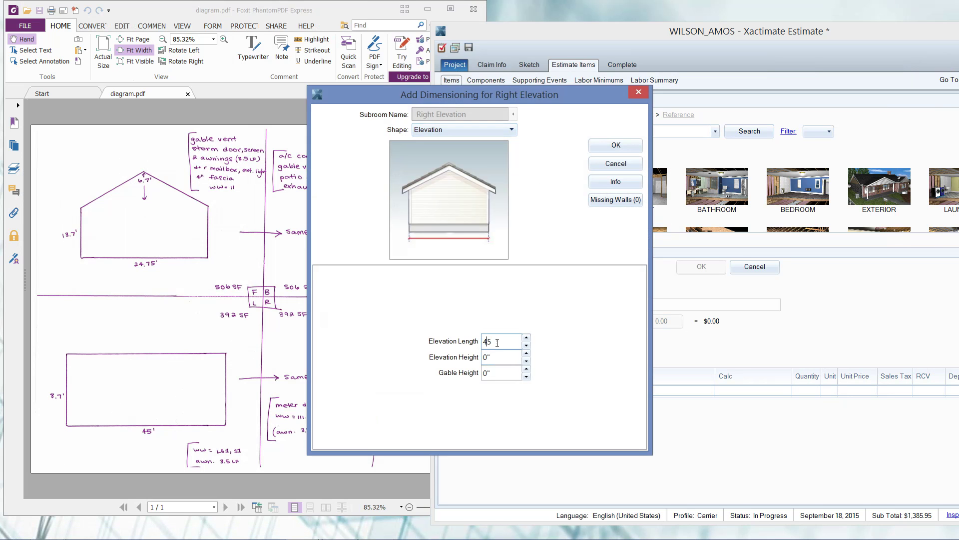
{"action": "left_click", "coordinate": [159, 433]}
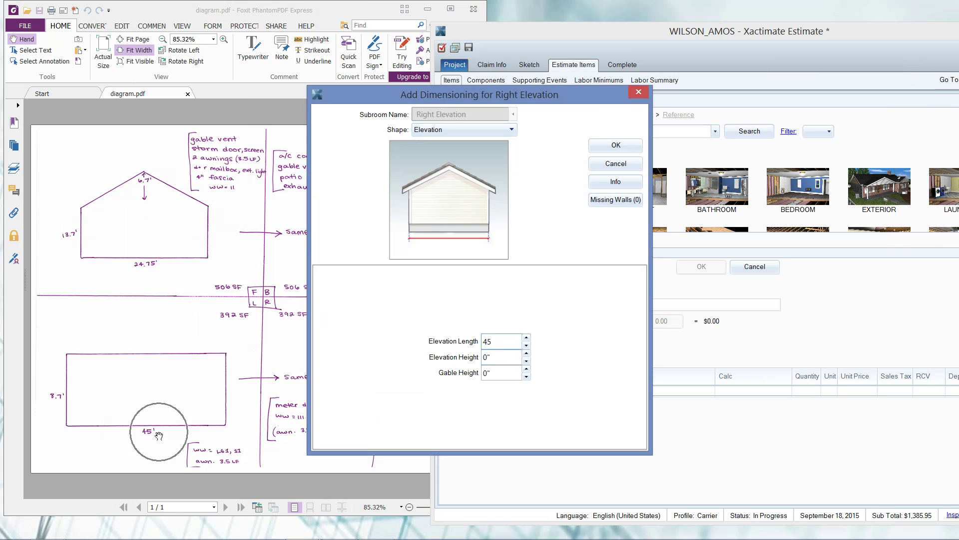
{"action": "left_click", "coordinate": [508, 359]}
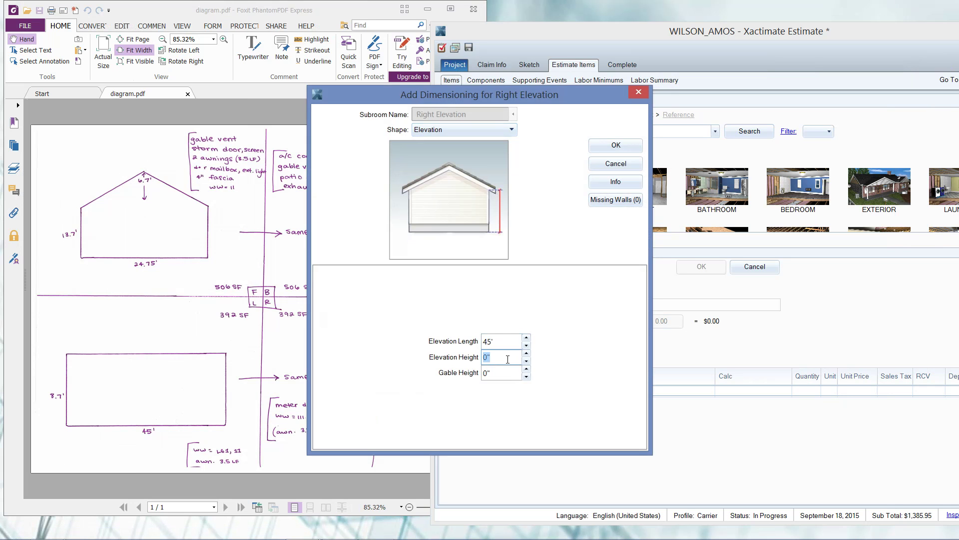
{"action": "type", "text": "8.7"}
{"action": "left_click", "coordinate": [508, 372]}
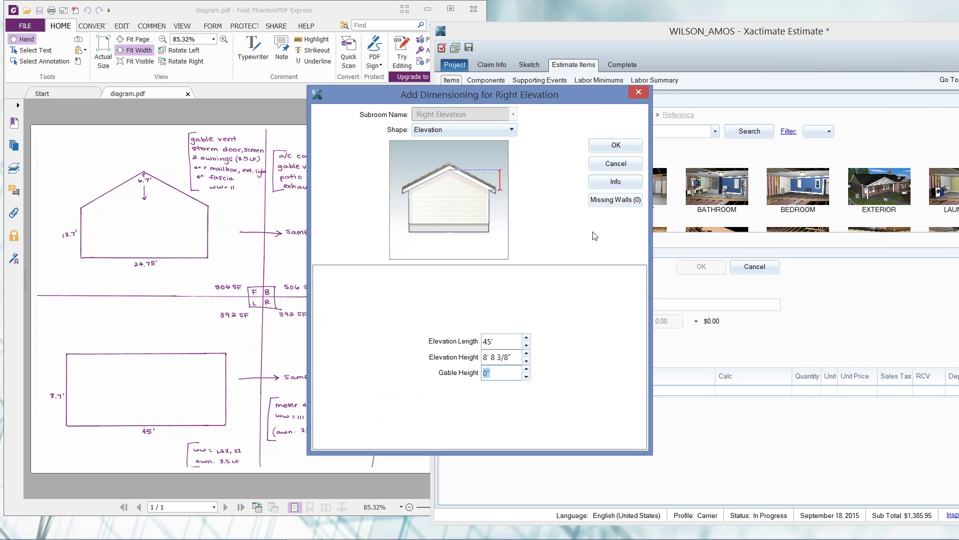
- Add two 4' by 4' missing walls opening to neither floor nor ceiling
{"action": "left_click", "coordinate": [609, 201]}
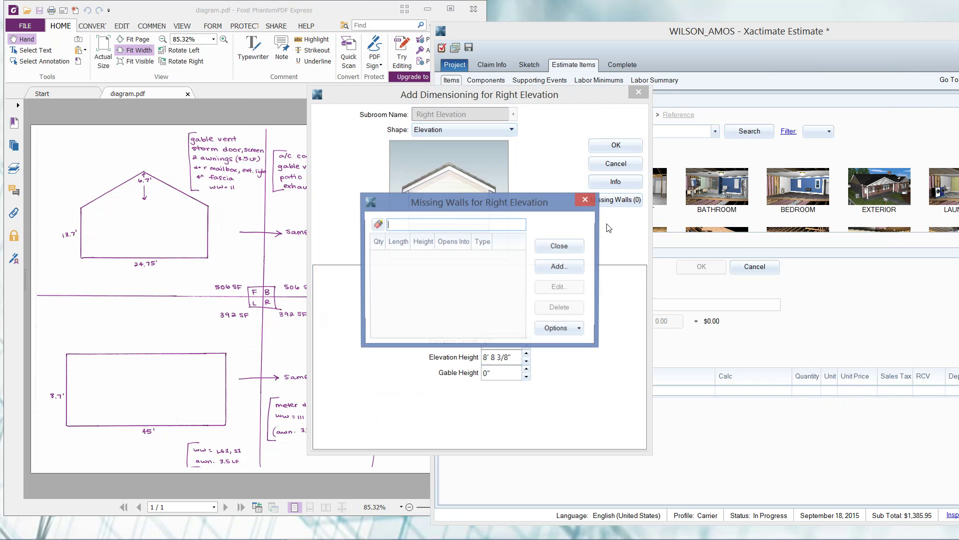
{"action": "left_click", "coordinate": [544, 265]}
{"action": "double_click", "coordinate": [442, 231]}
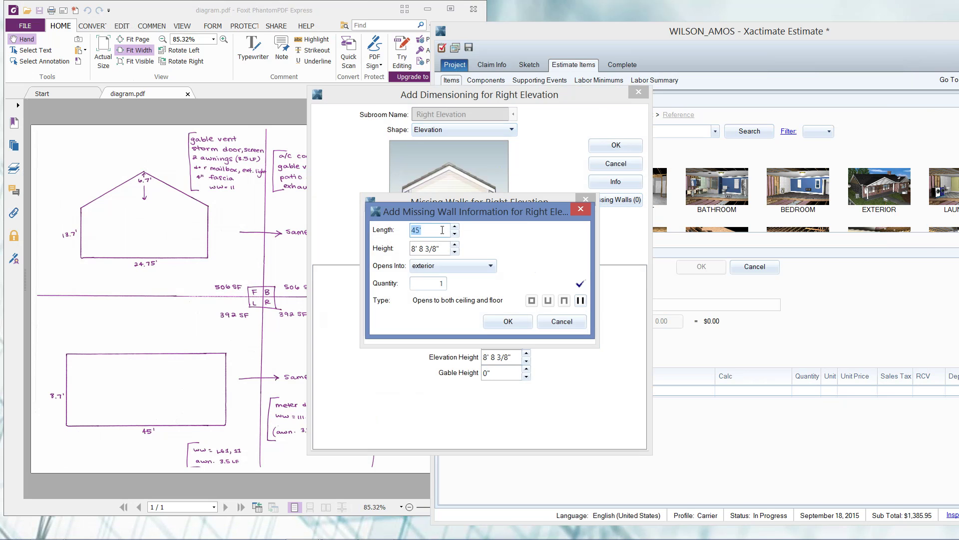
{"action": "type", "text": "4"}
{"action": "key", "text": "Tab"}
{"action": "type", "text": "4"}
{"action": "key", "text": "Tab"}
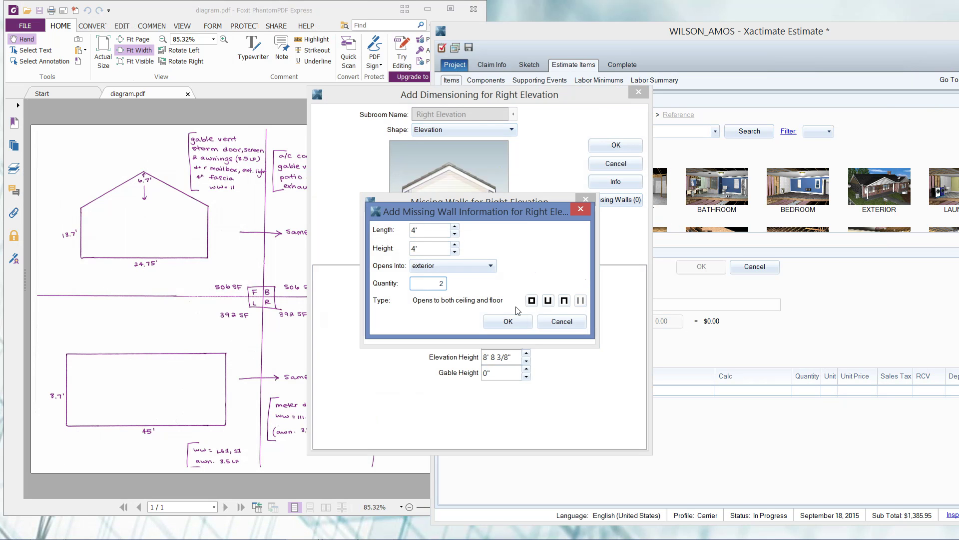
{"action": "type", "text": "2"}
{"action": "left_click", "coordinate": [532, 300]}
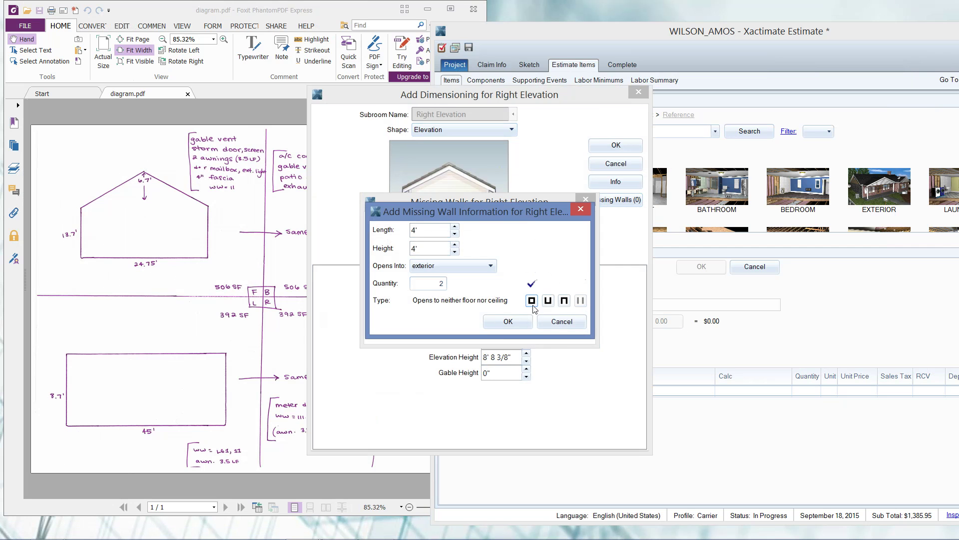
{"action": "left_click", "coordinate": [520, 322]}
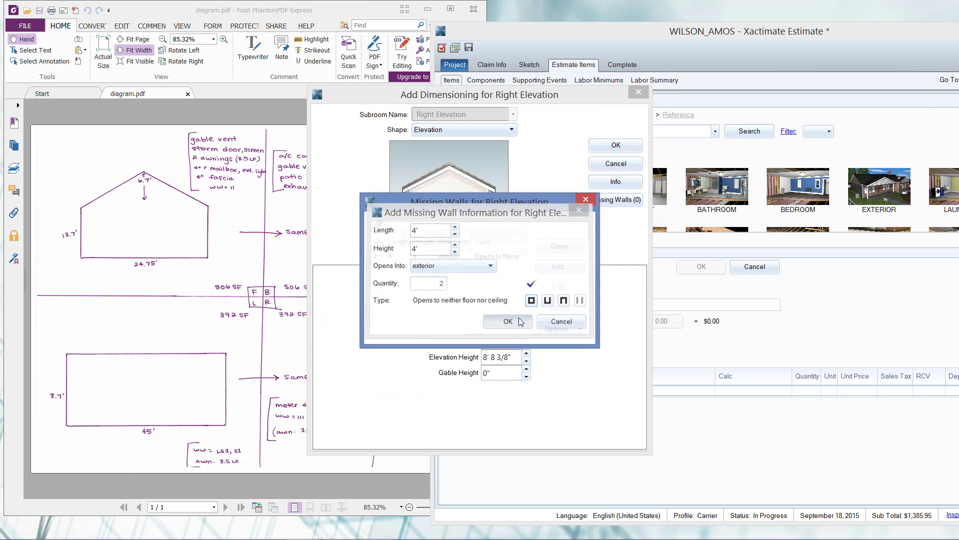
- Confirm the missing walls and save the 45' by 8' 8 3/8" elevation dimensions
{"action": "left_click", "coordinate": [560, 246]}
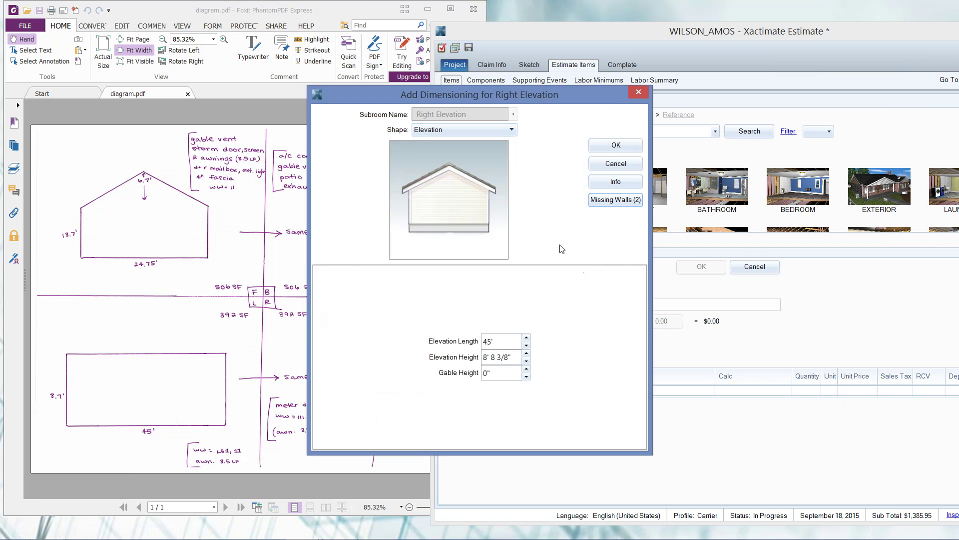
{"action": "left_click", "coordinate": [633, 210]}
{"action": "left_click", "coordinate": [617, 146]}
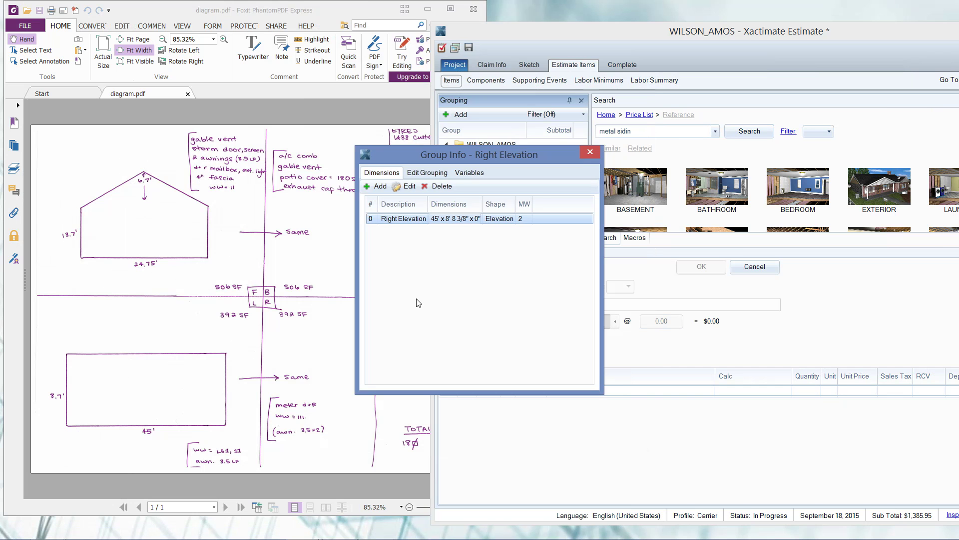
- Enter SDG VINYL siding for Right Elevation: 359.42 SF at $3.61, totalling $1,297.51
{"action": "key", "text": "Escape"}
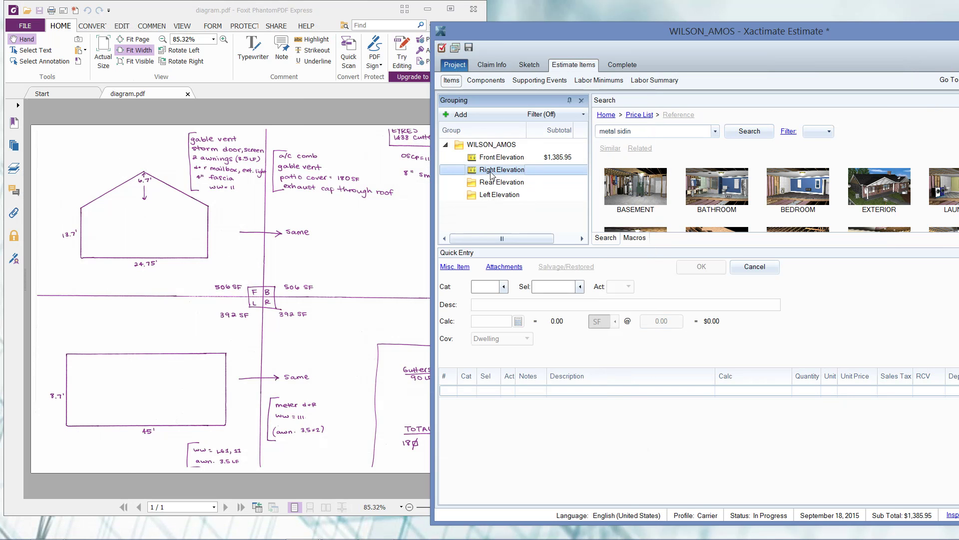
{"action": "left_click", "coordinate": [490, 288]}
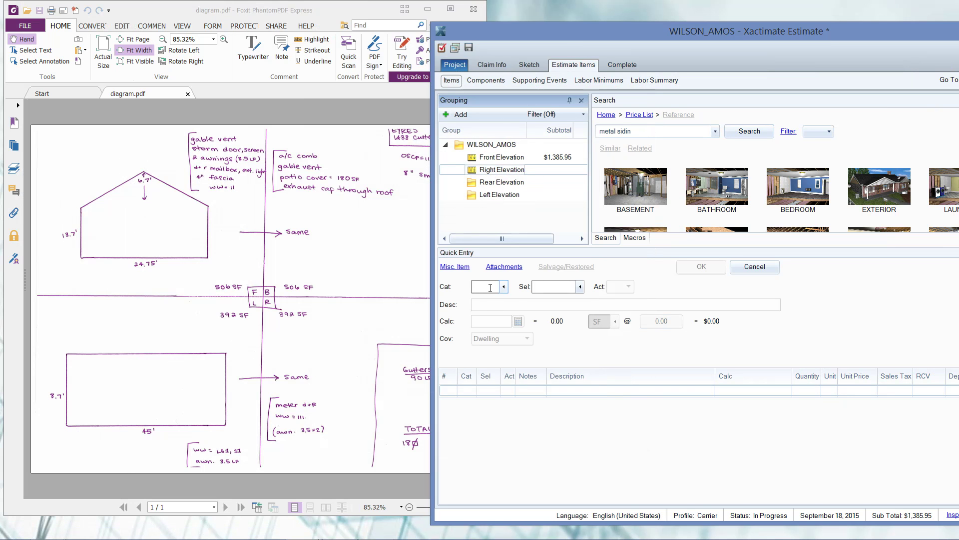
{"action": "type", "text": "SDG"}
{"action": "key", "text": "Tab"}
{"action": "type", "text": "VINYL"}
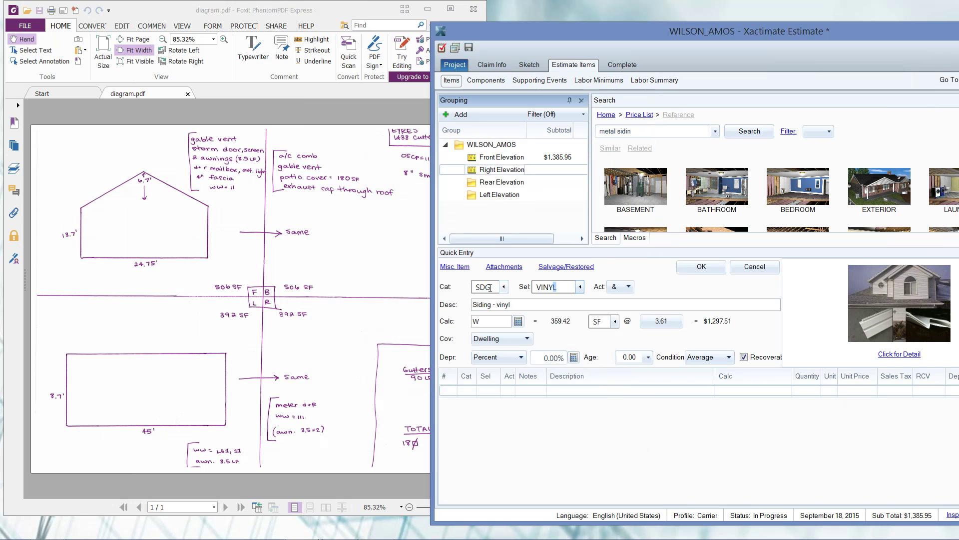
{"action": "key", "text": "Tab"}
{"action": "key", "text": "Tab"}
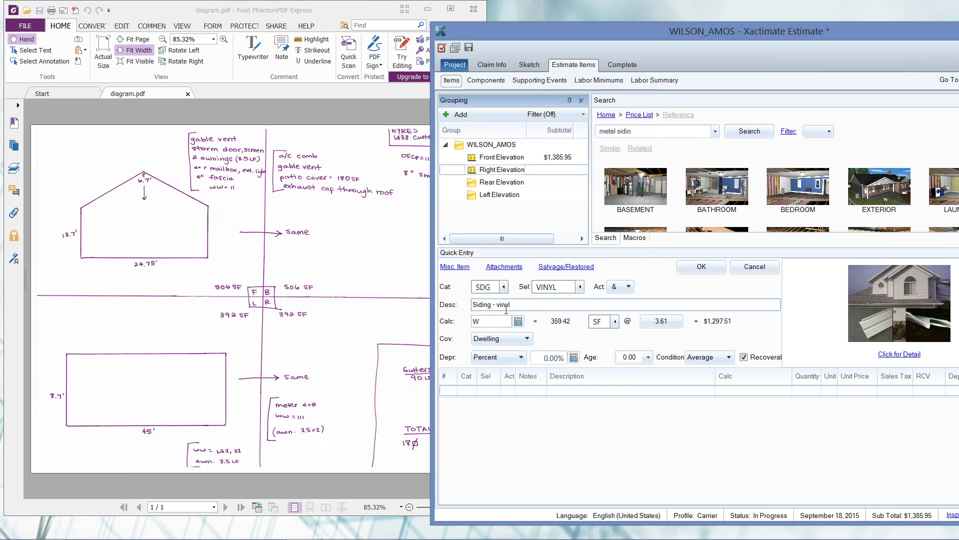
- Save the Right Elevation siding line and preview the Final Draft with/without Removal Depreciation report
{"action": "left_click", "coordinate": [700, 269]}
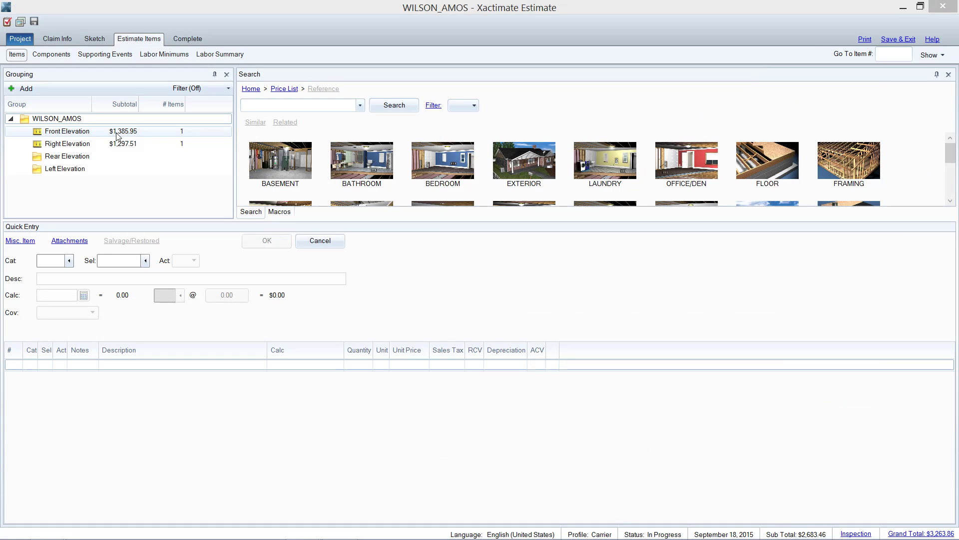
{"action": "left_click", "coordinate": [118, 136]}
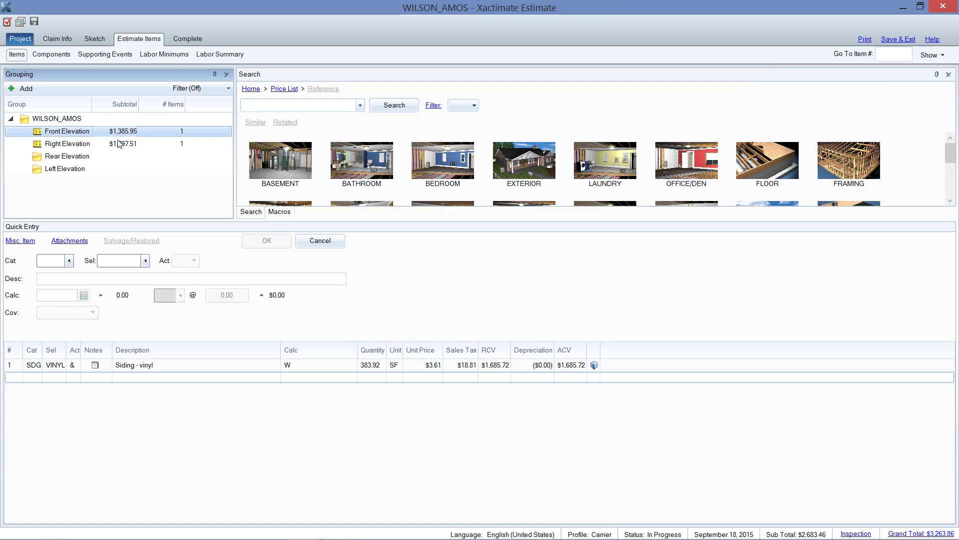
{"action": "left_click", "coordinate": [862, 40]}
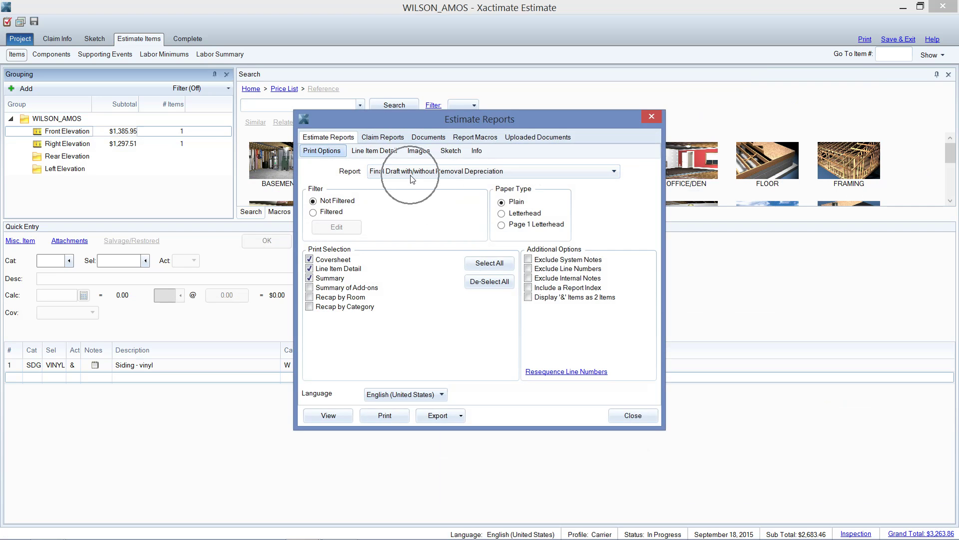
{"action": "left_click", "coordinate": [337, 421]}
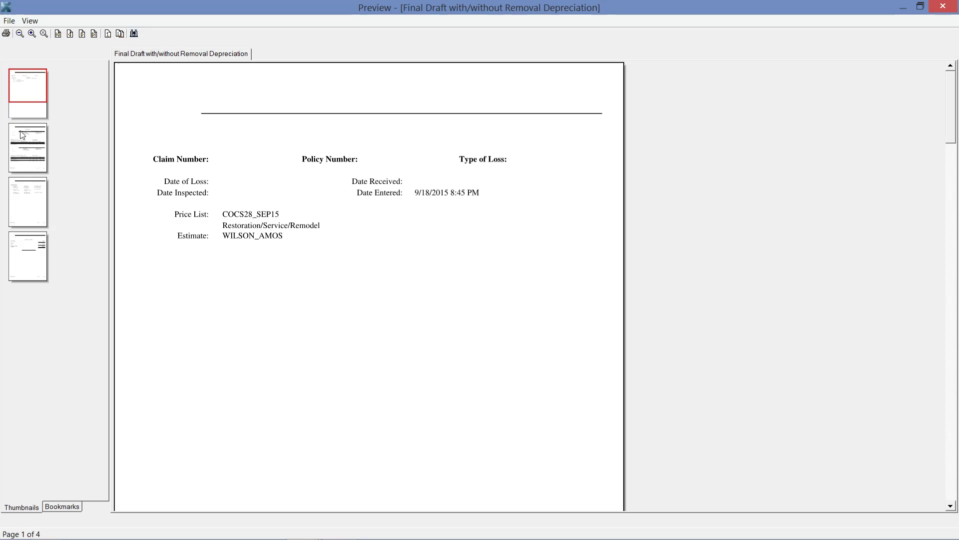
- Review page 2's elevation sections: Front siding $1,685.72 and Right siding $1,578.14
{"action": "left_click", "coordinate": [199, 96]}
{"action": "scroll", "coordinate": [383, 139], "scroll_direction": "down", "scroll_amount": 10}
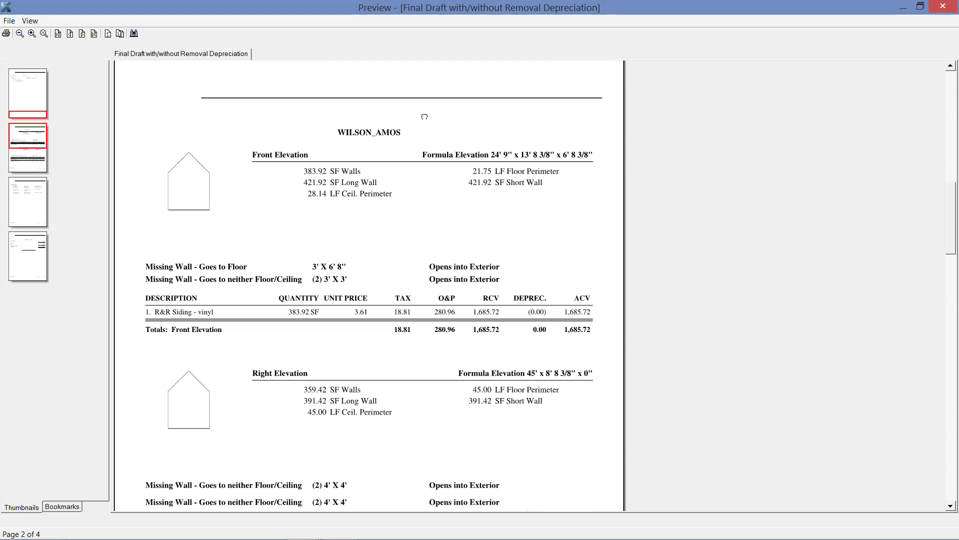
{"action": "scroll", "coordinate": [380, 200], "scroll_direction": "down", "scroll_amount": 1}
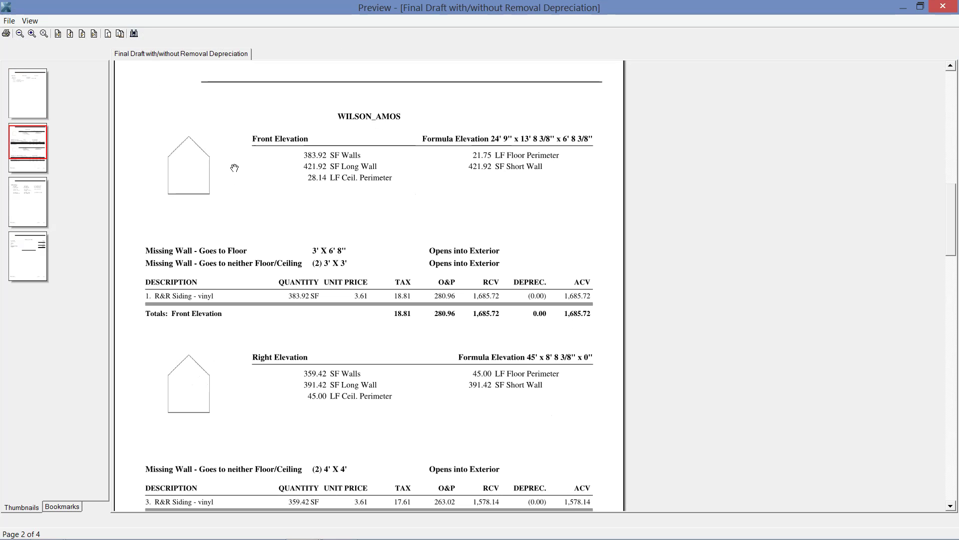
{"action": "left_click", "coordinate": [186, 184]}
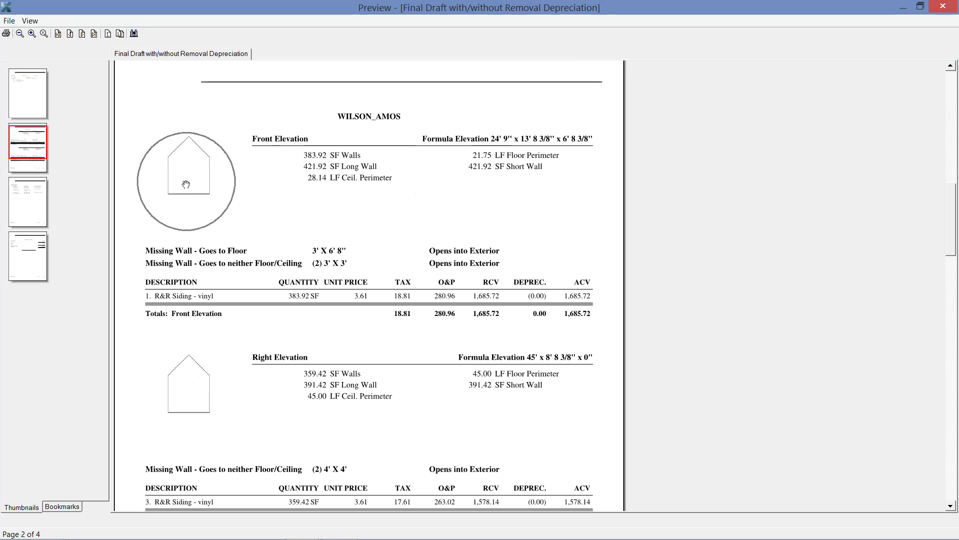
{"action": "left_click", "coordinate": [199, 394]}
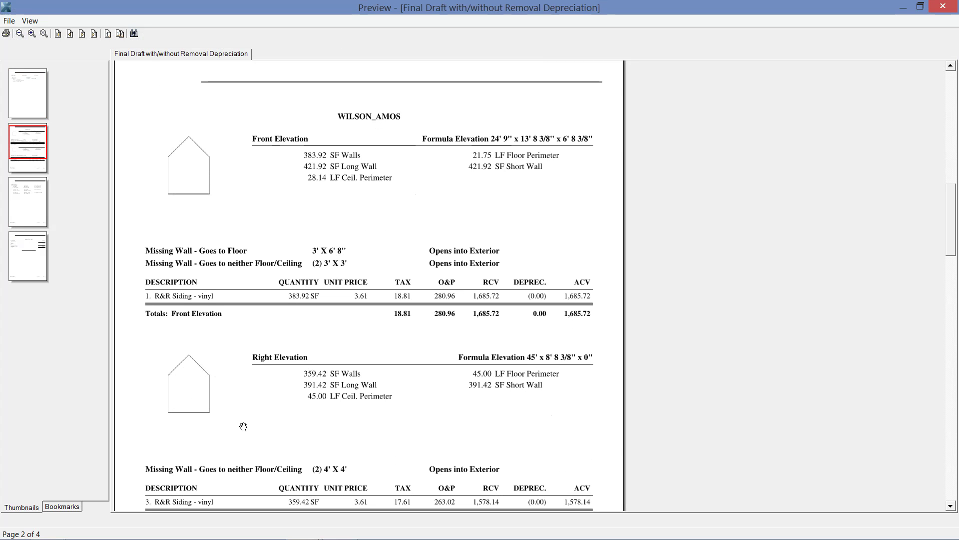
{"action": "left_click_drag", "start_coordinate": [242, 426], "coordinate": [243, 404]}
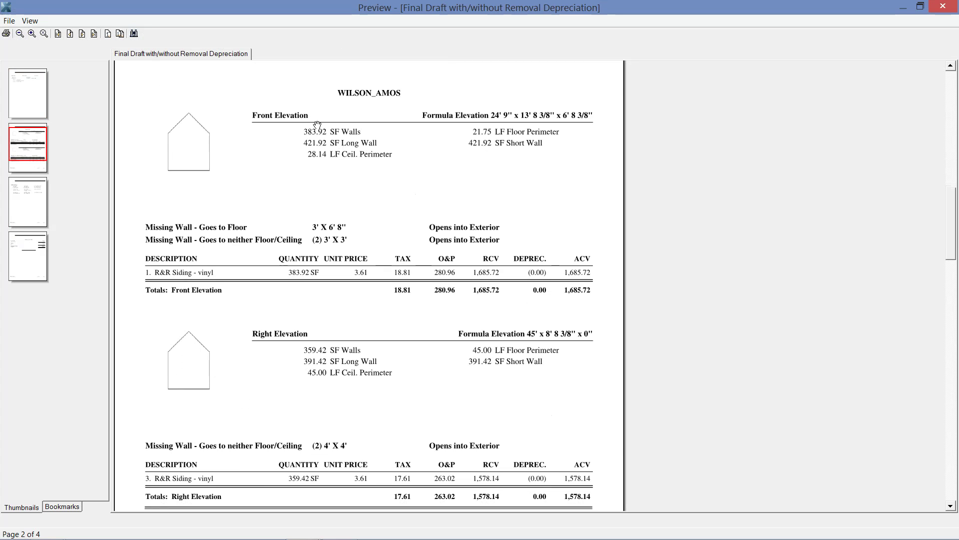
{"action": "left_click_drag", "start_coordinate": [333, 170], "coordinate": [331, 212]}
{"action": "left_click", "coordinate": [329, 187]}
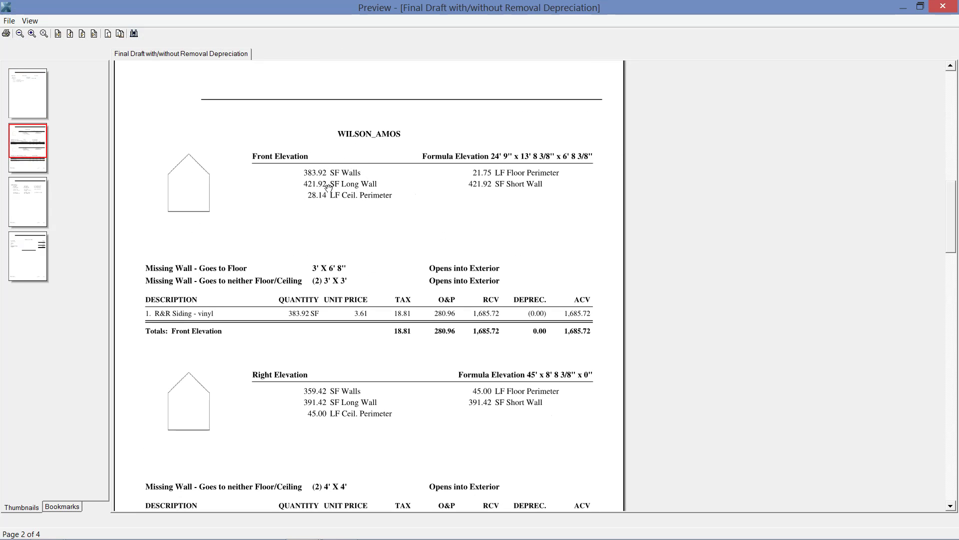
{"action": "left_click", "coordinate": [329, 187]}
{"action": "left_click", "coordinate": [329, 186]}
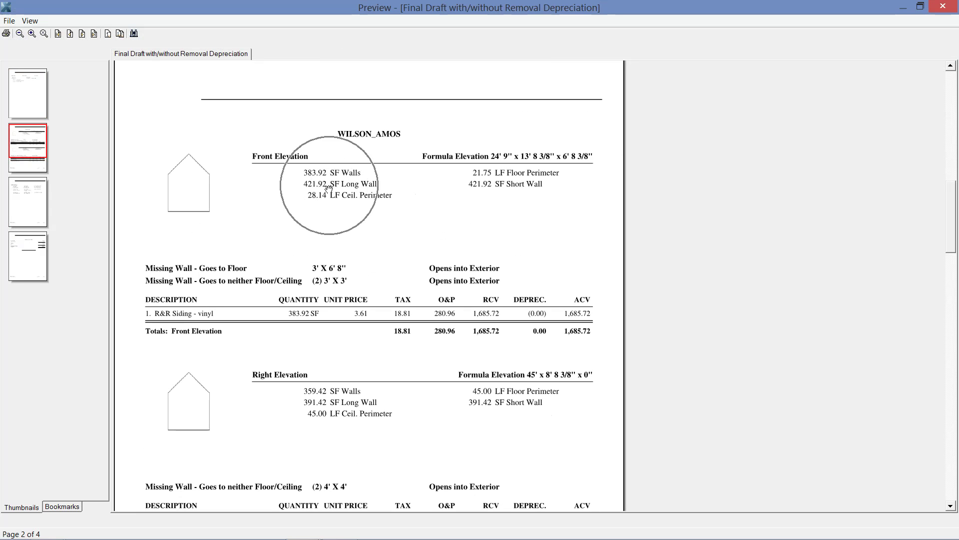
{"action": "left_click", "coordinate": [202, 286]}
{"action": "left_click", "coordinate": [202, 286]}
{"action": "left_click", "coordinate": [203, 285]}
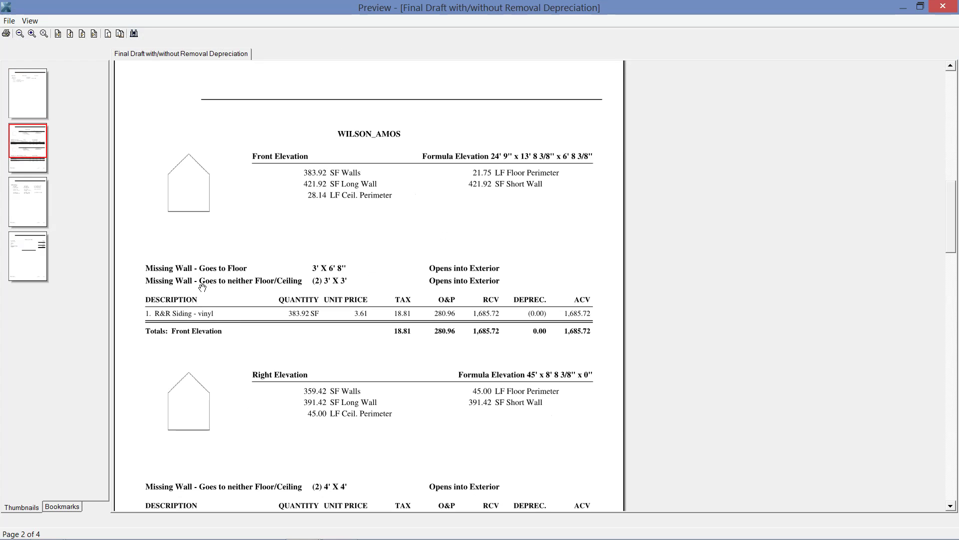
{"action": "left_click", "coordinate": [202, 285]}
{"action": "left_click", "coordinate": [203, 286]}
{"action": "left_click", "coordinate": [202, 285]}
{"action": "scroll", "coordinate": [204, 286], "scroll_direction": "down", "scroll_amount": 1}
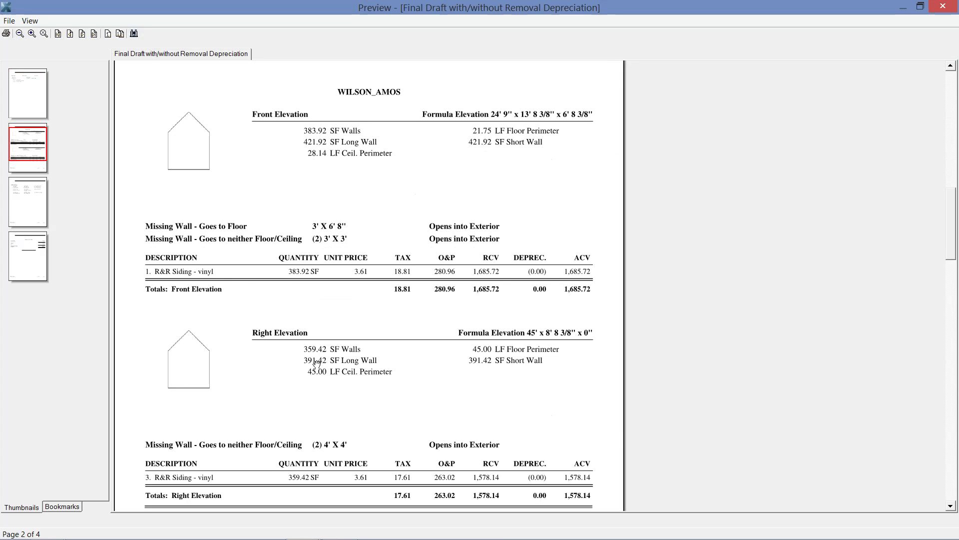
{"action": "left_click_drag", "start_coordinate": [375, 258], "coordinate": [375, 263]}
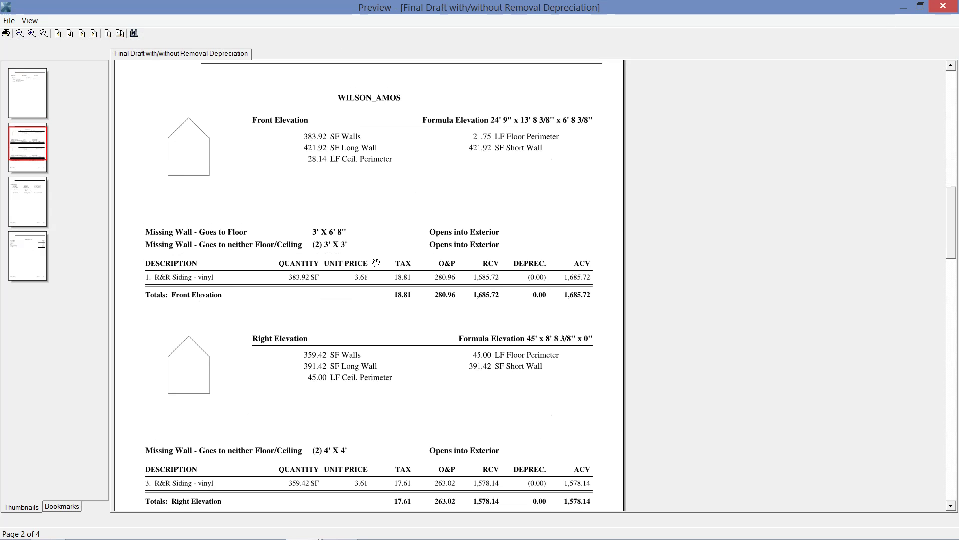
- Exit the report preview, close Estimate Reports, and show Right Elevation's $1,578.14 siding line
{"action": "left_click", "coordinate": [8, 22]}
{"action": "left_click", "coordinate": [22, 61]}
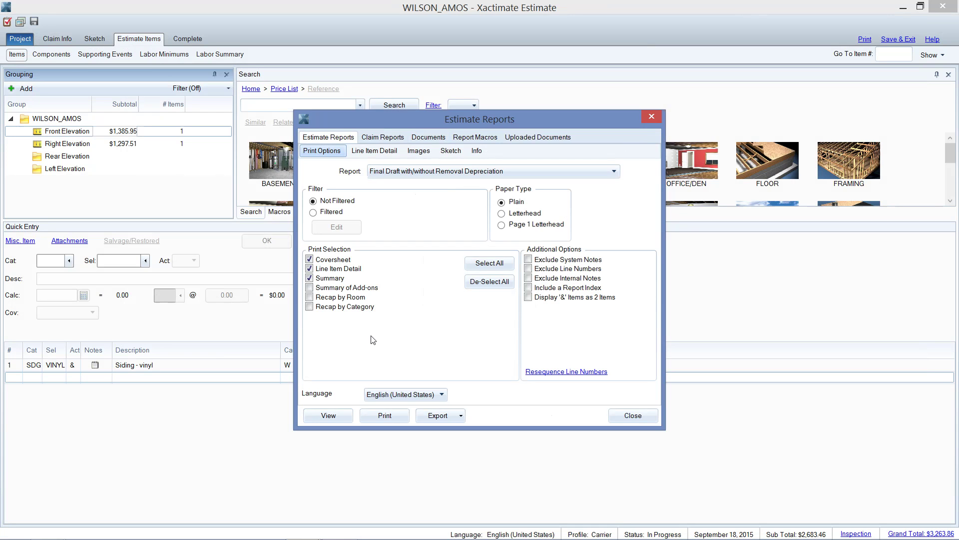
{"action": "left_click", "coordinate": [641, 416]}
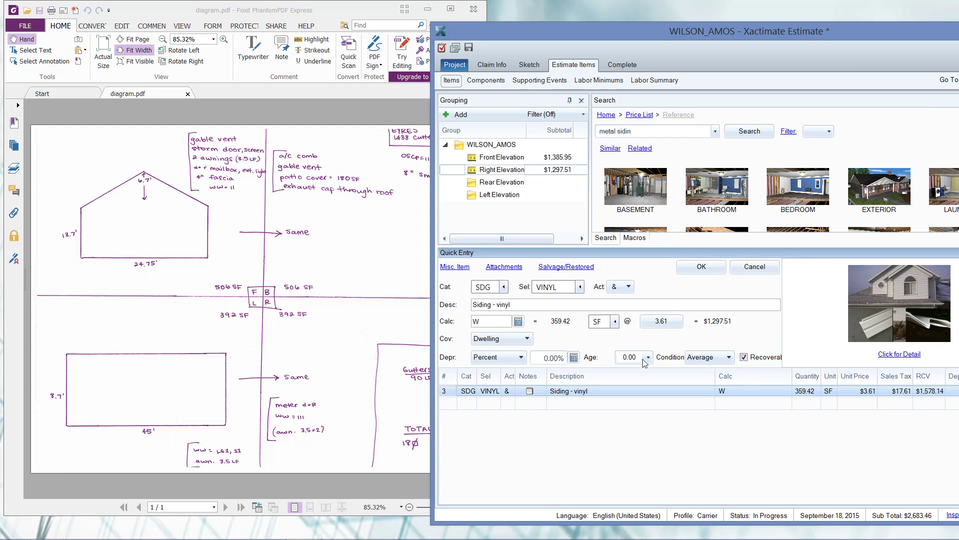
{"action": "left_click", "coordinate": [701, 268]}
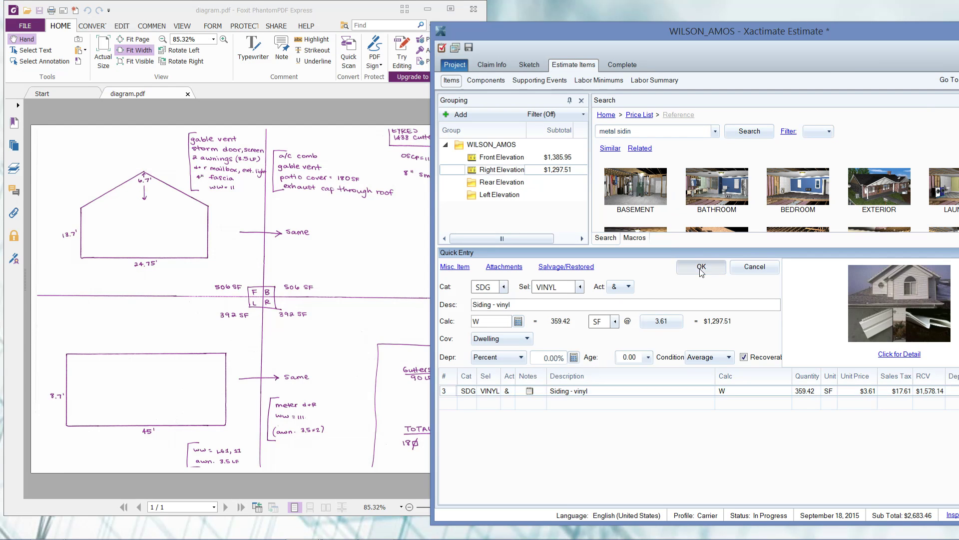
{"action": "left_click", "coordinate": [500, 172]}
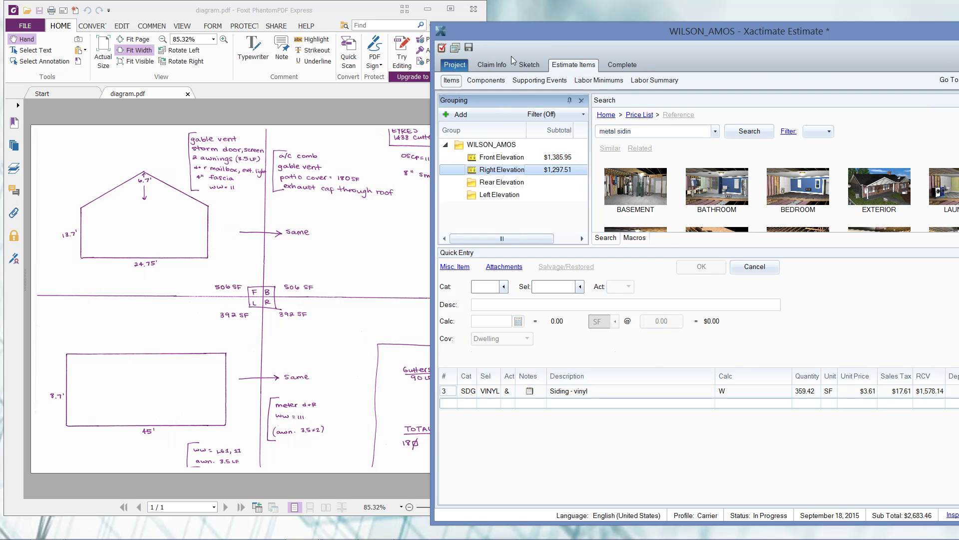
- Switch to the Sketch page with an empty SKETCH1 canvas on the Main Level
{"action": "left_click", "coordinate": [530, 65]}
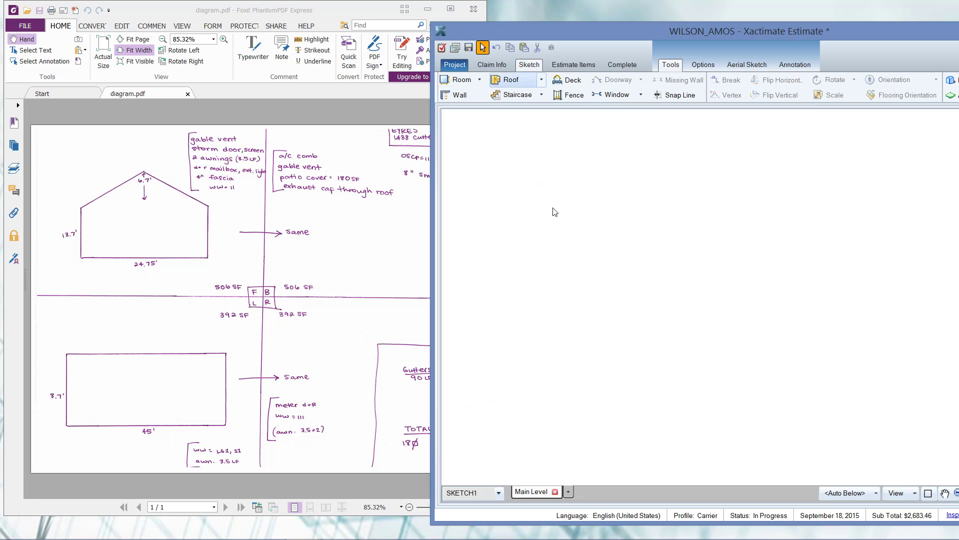